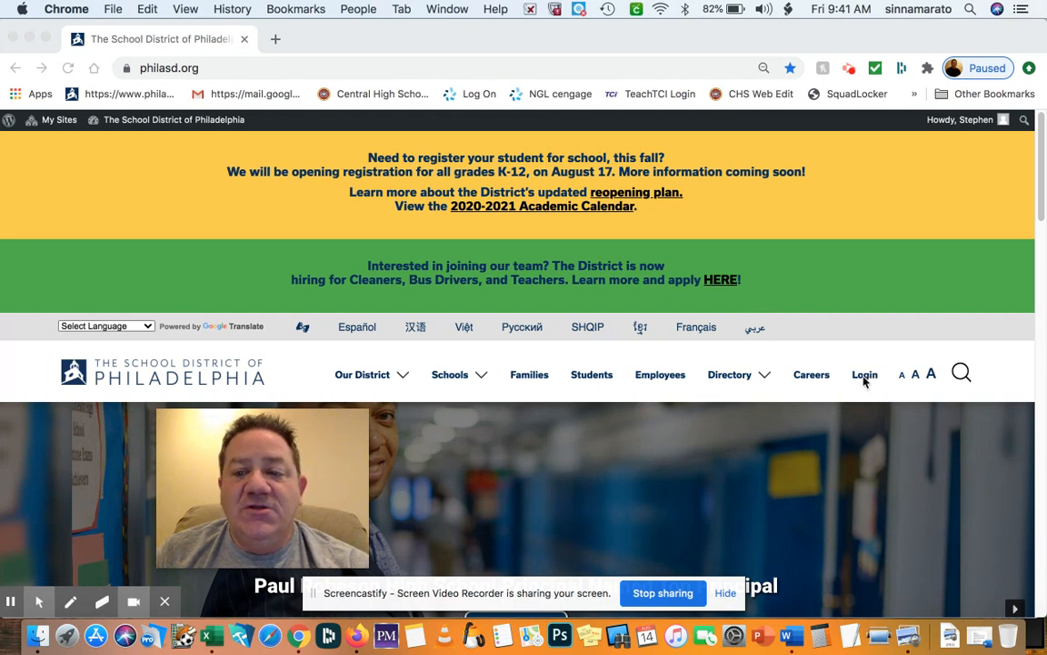
Sign in to the PhilaSD Employee Portal with the saved credentials and start a new browser tab.
click(866, 377)
click(867, 377)
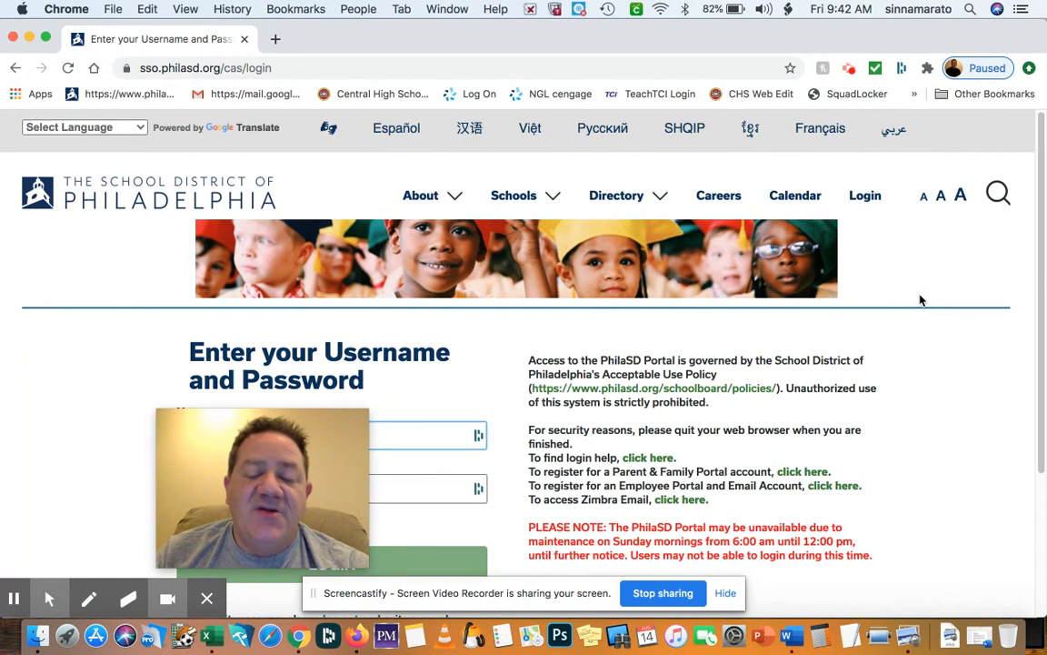
mouse_move(263, 487)
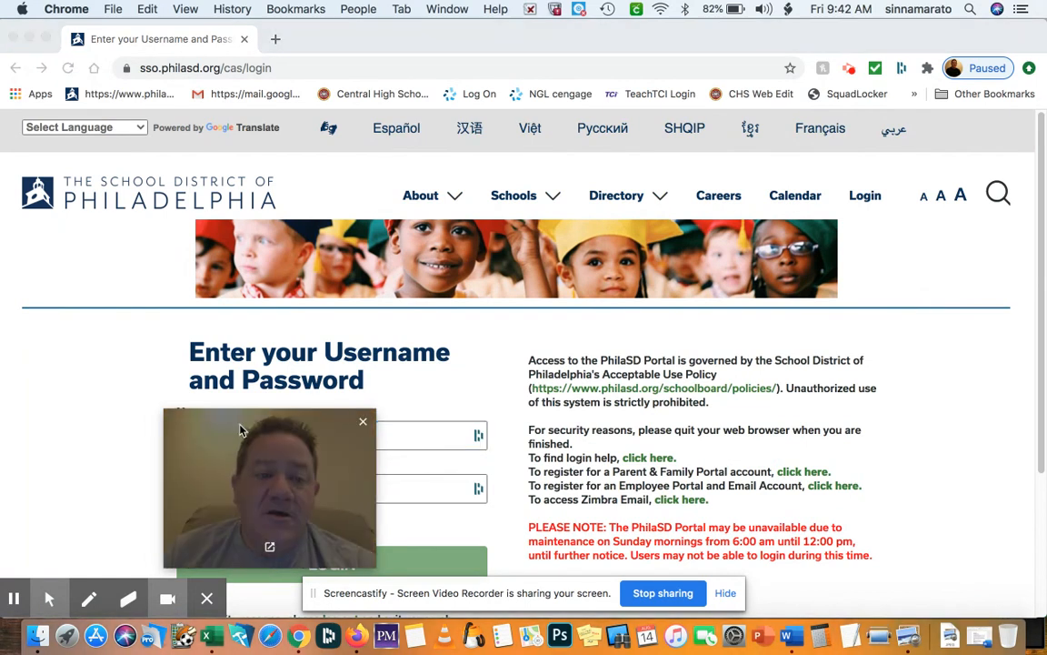
drag(238, 427, 444, 412)
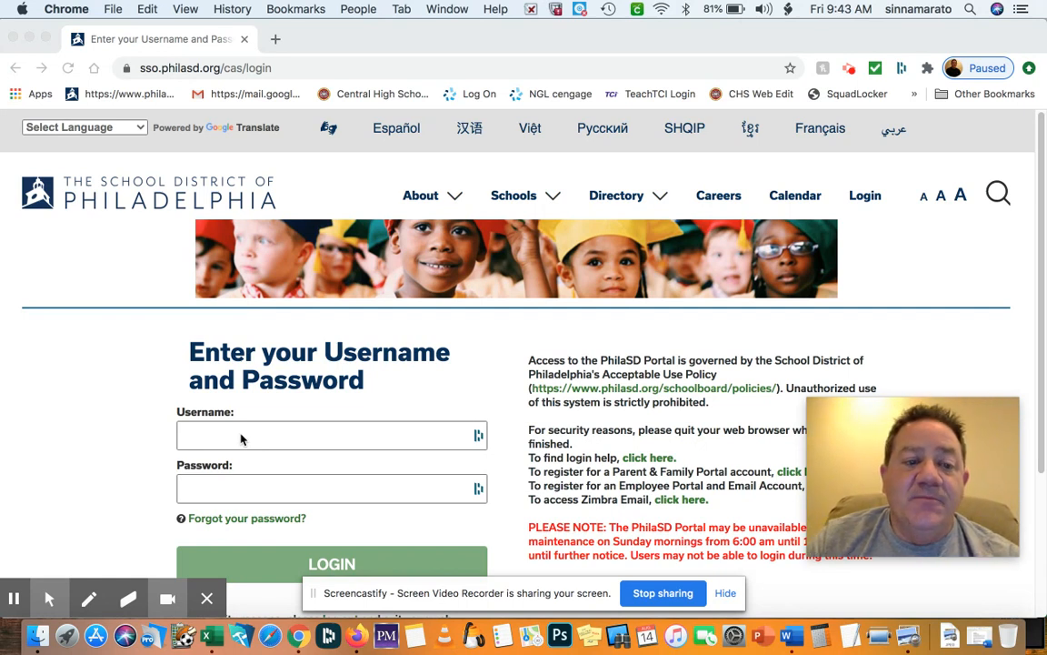
click(254, 442)
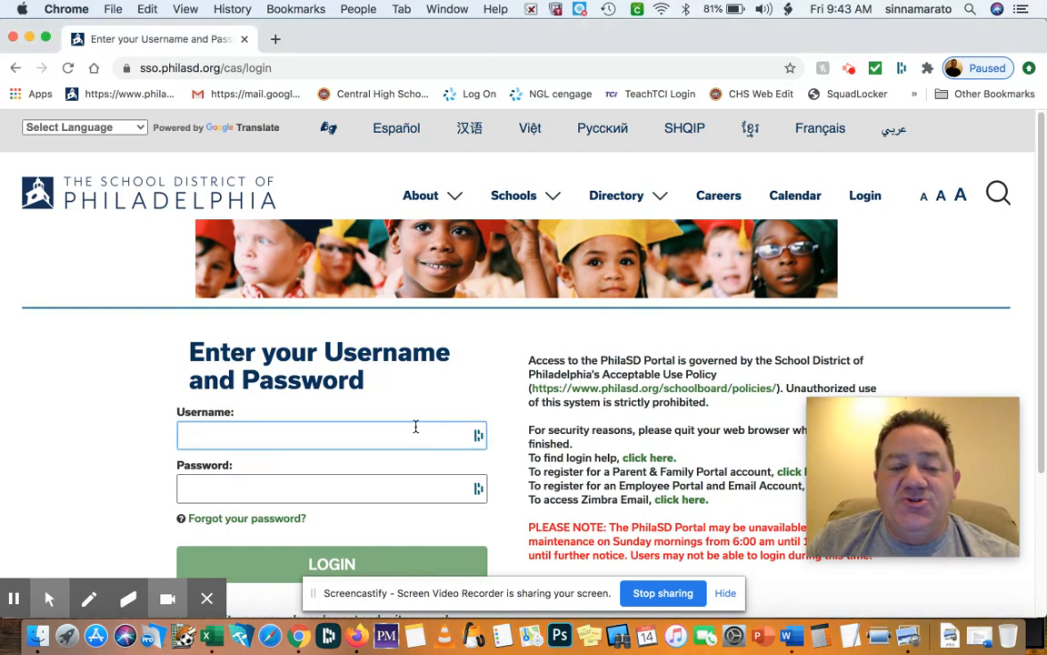
click(479, 441)
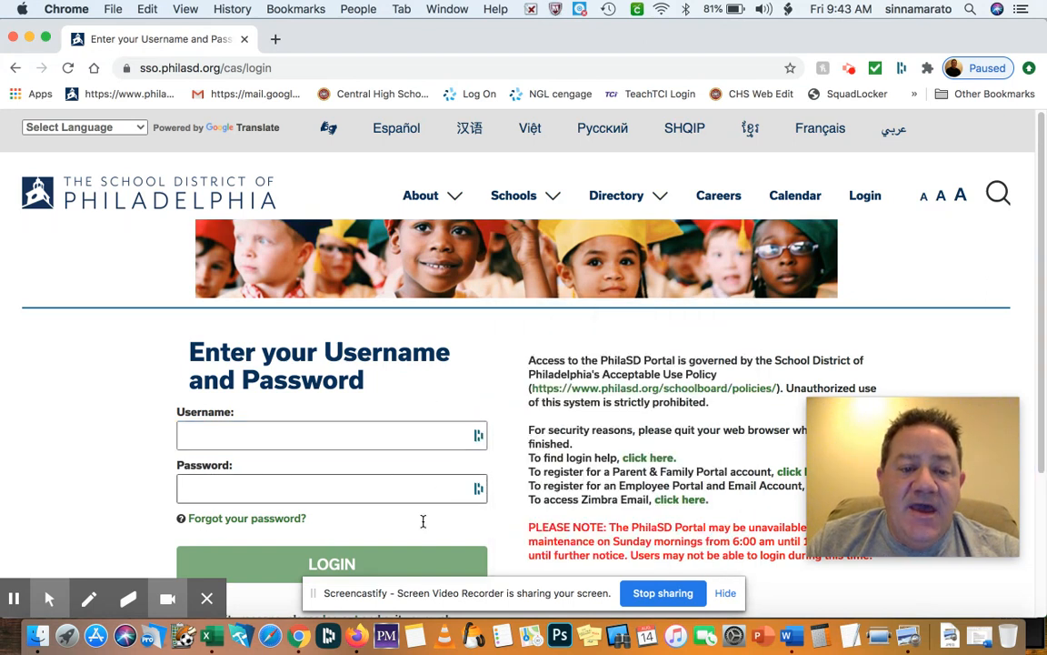
click(389, 564)
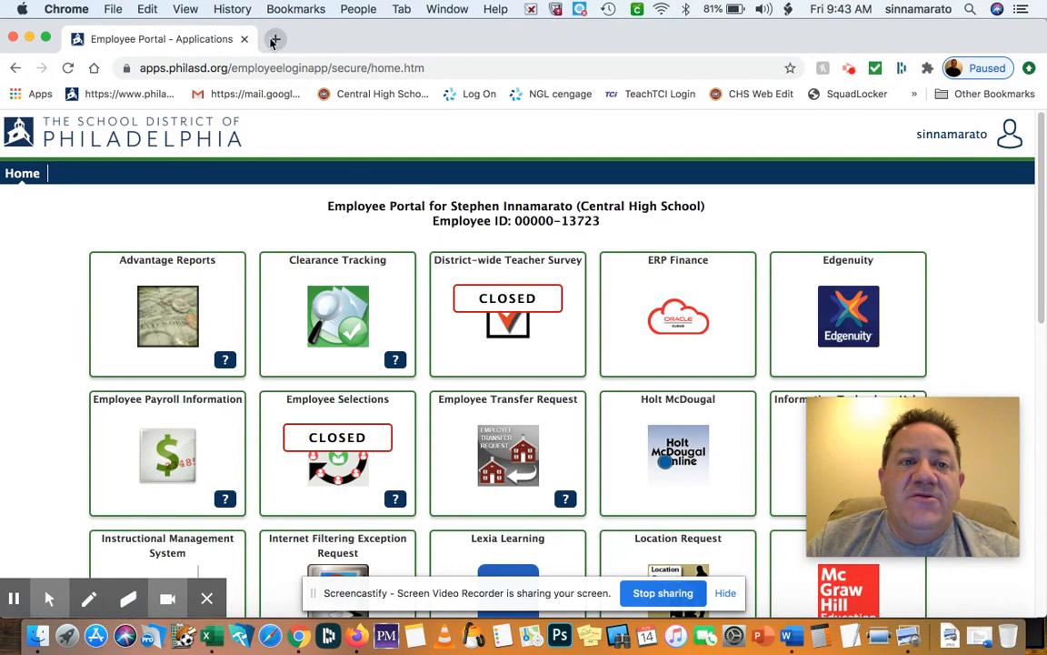
click(274, 40)
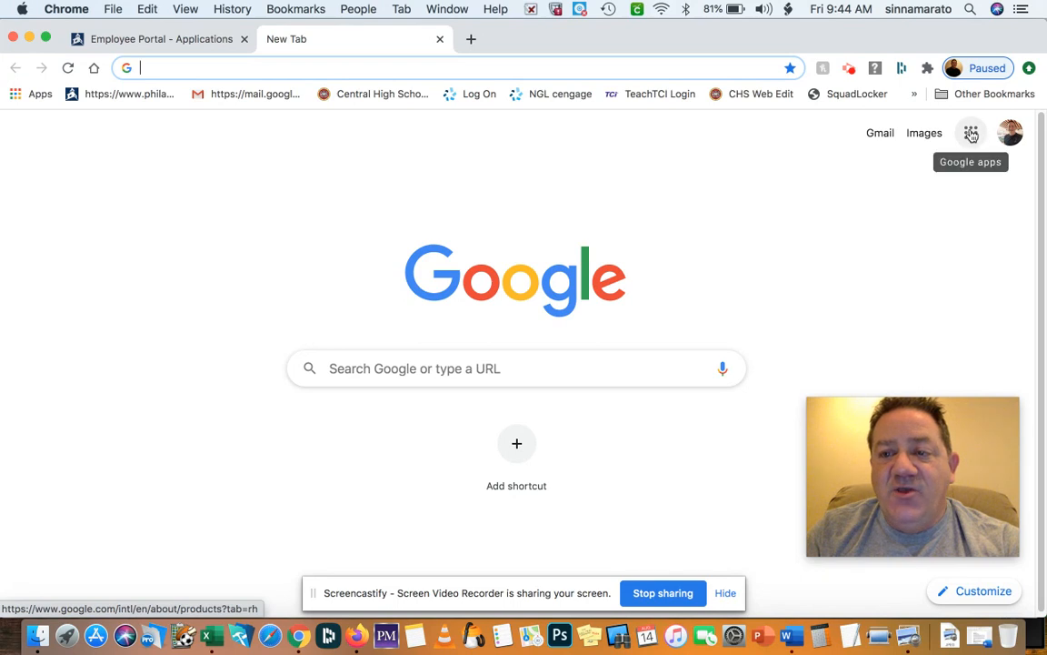
Browse the Google apps panel and launch Google Classroom from it.
click(971, 134)
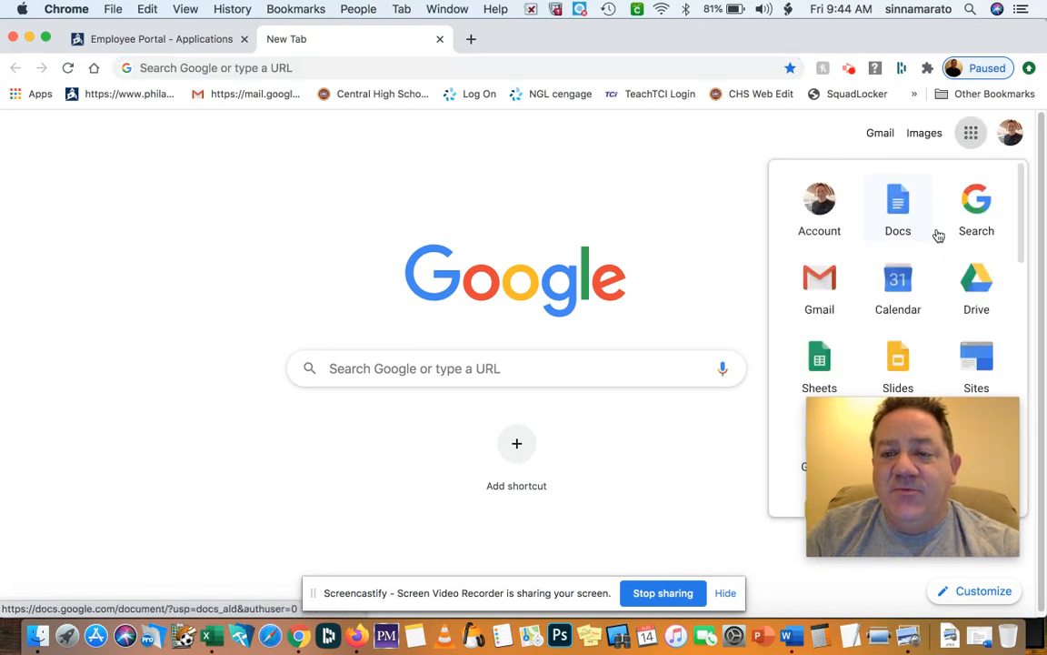
drag(939, 431, 336, 416)
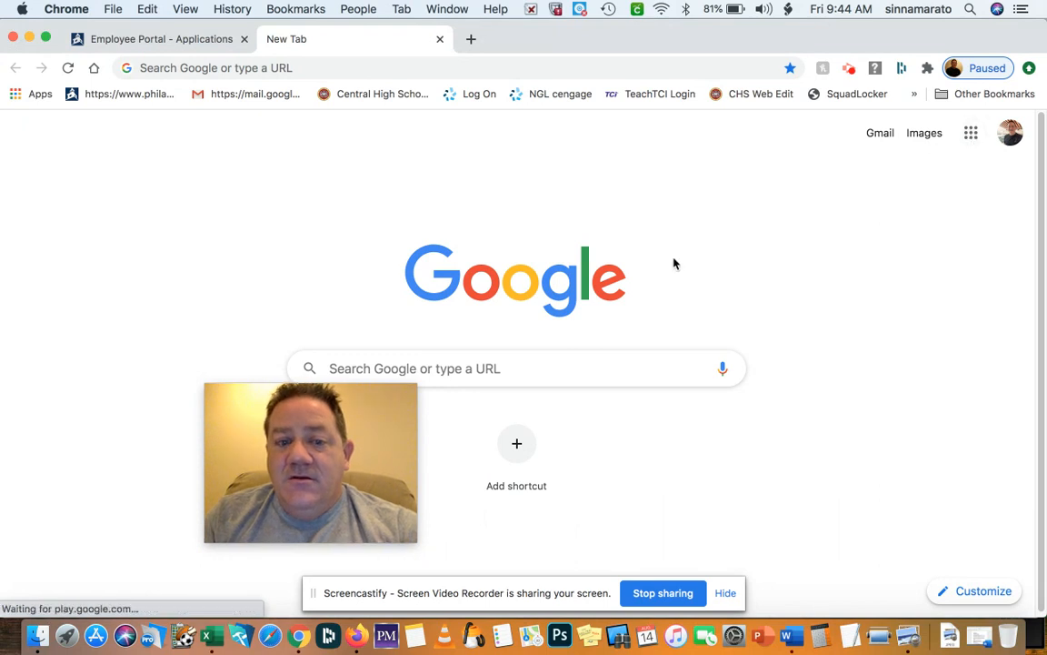
click(404, 400)
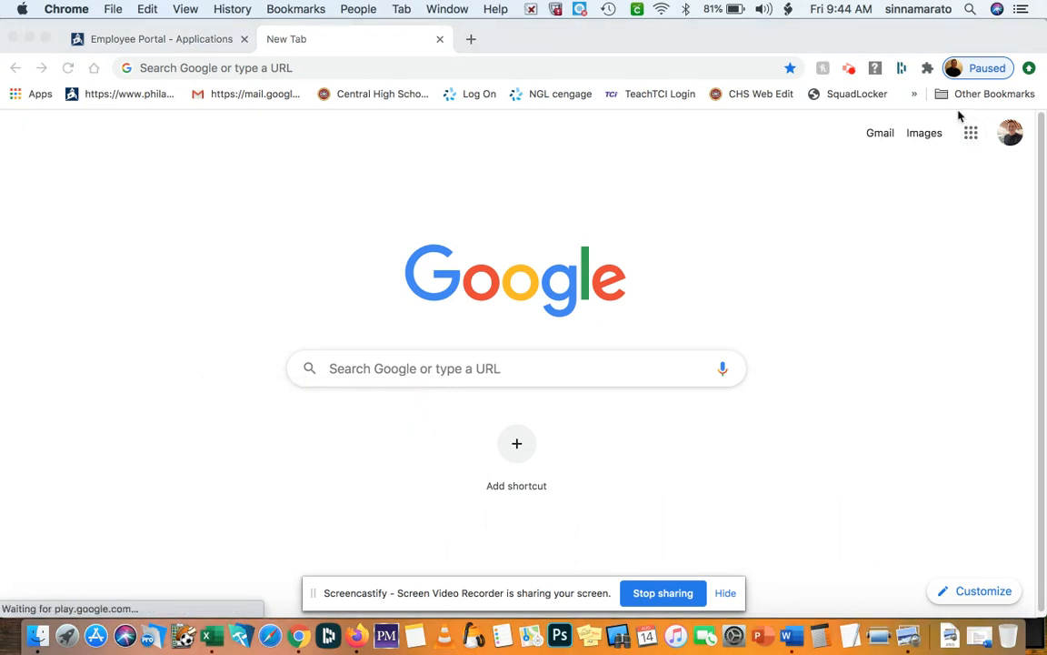
click(972, 135)
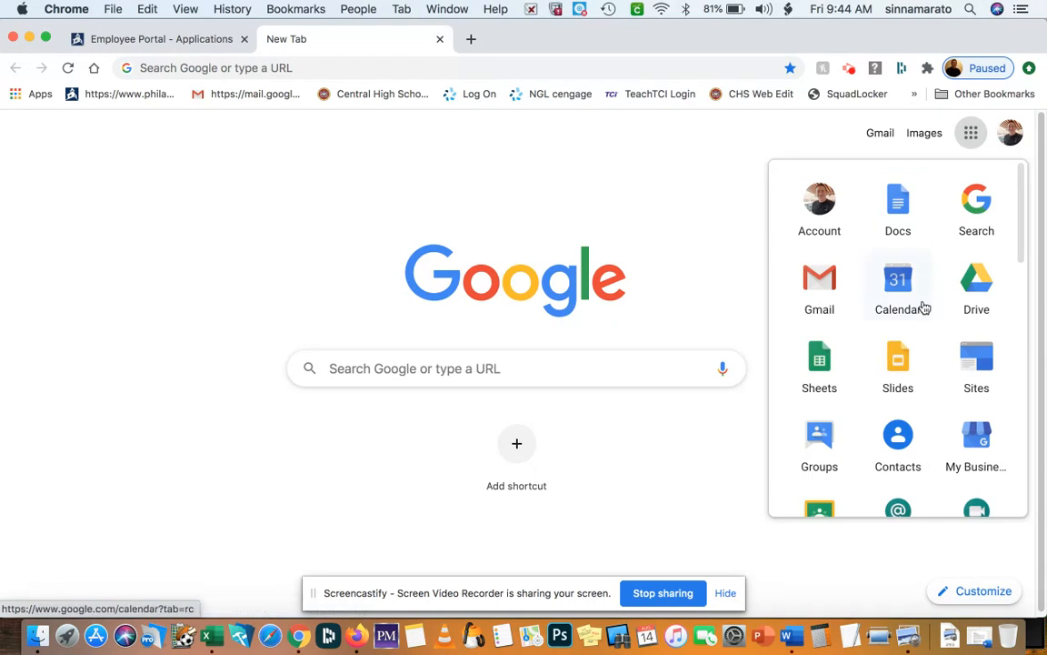
scroll(924, 308, down, 2)
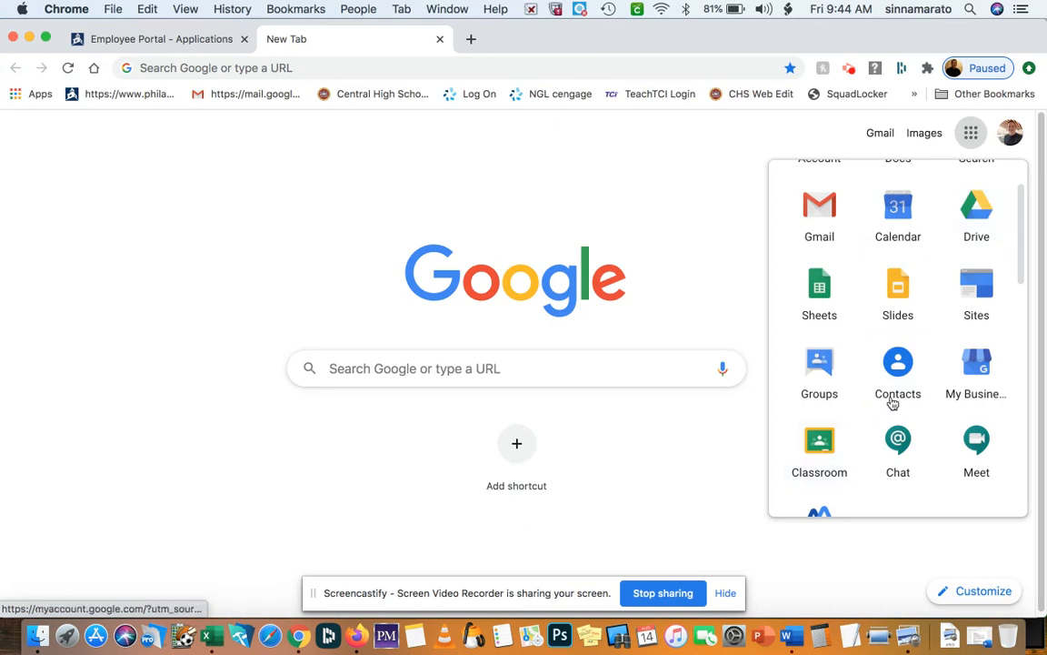
scroll(905, 323, up, 2)
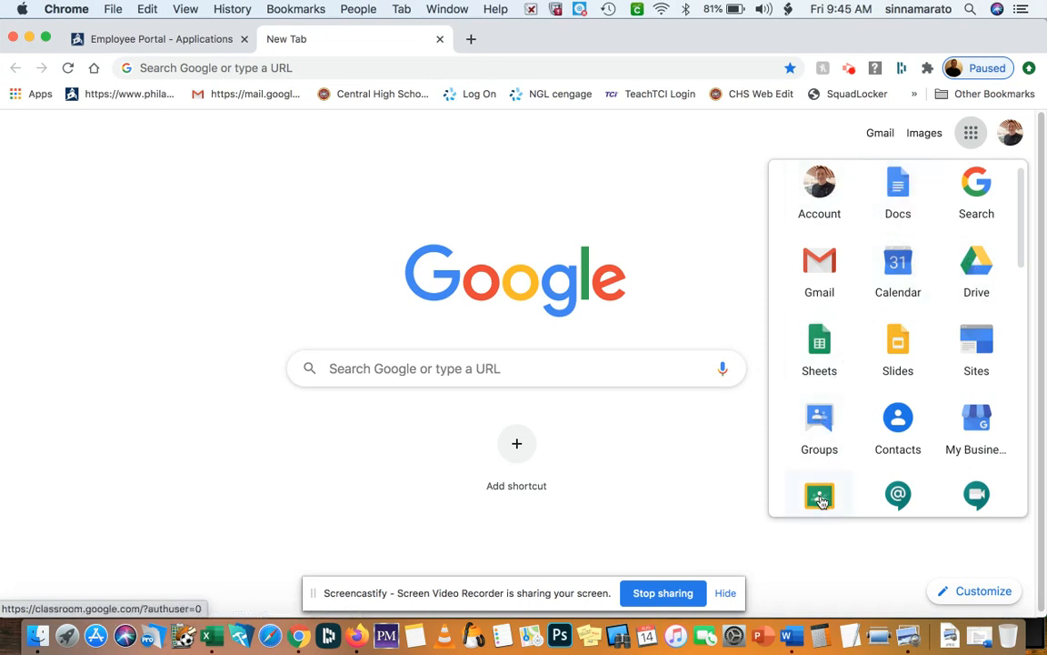
scroll(849, 434, down, 3)
scroll(847, 435, down, 5)
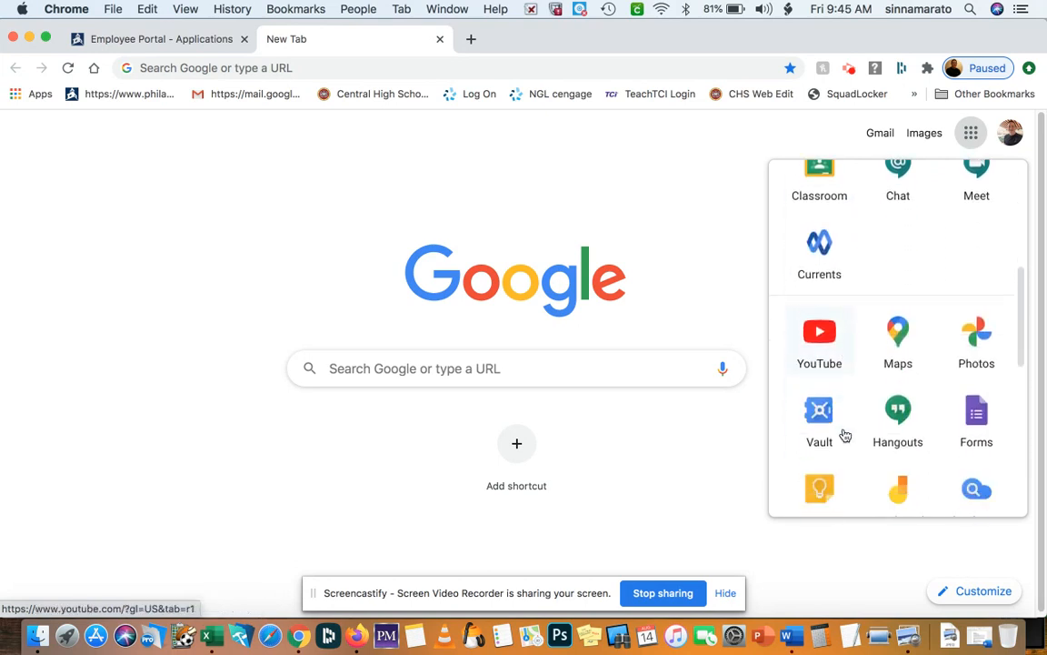
scroll(846, 414, down, 3)
scroll(844, 411, down, 4)
scroll(844, 410, down, 3)
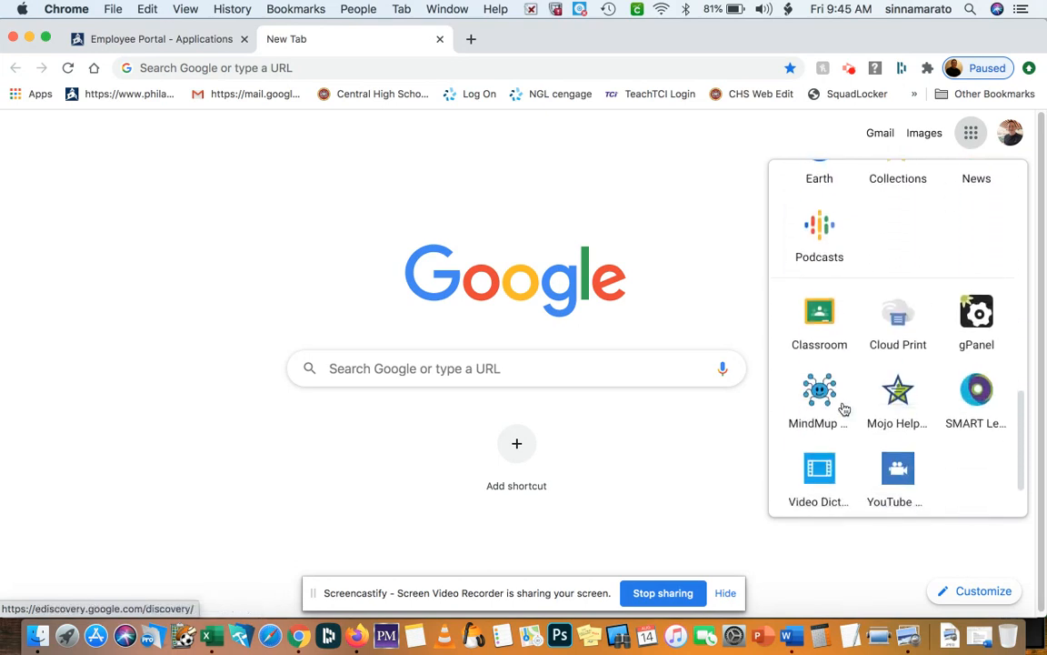
scroll(845, 409, down, 2)
scroll(845, 409, up, 2)
scroll(844, 409, up, 5)
scroll(845, 410, up, 4)
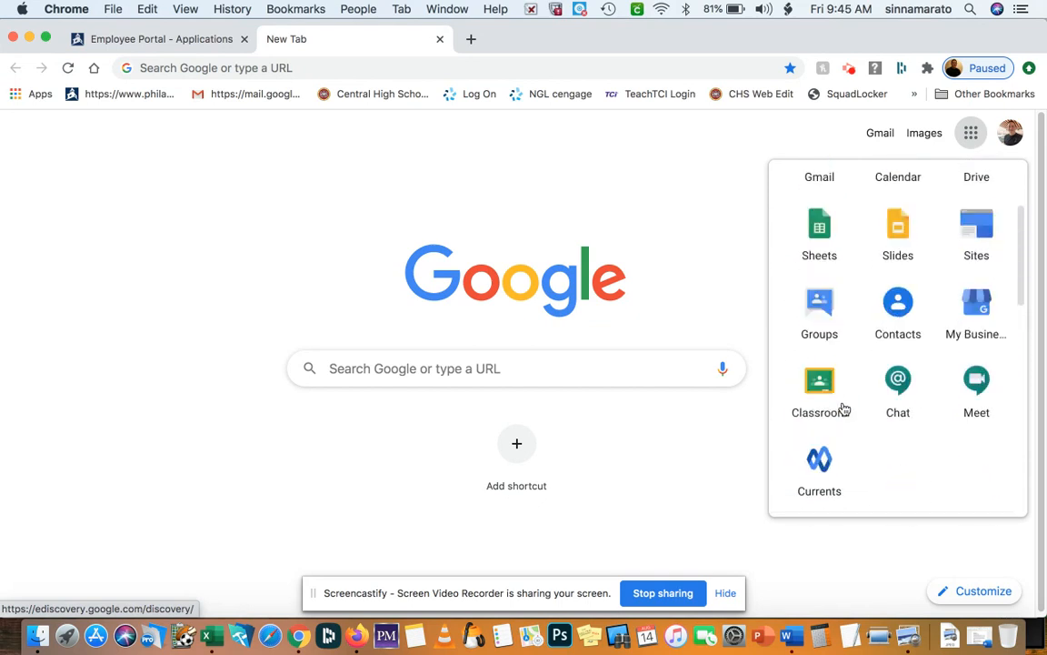
scroll(844, 409, up, 1)
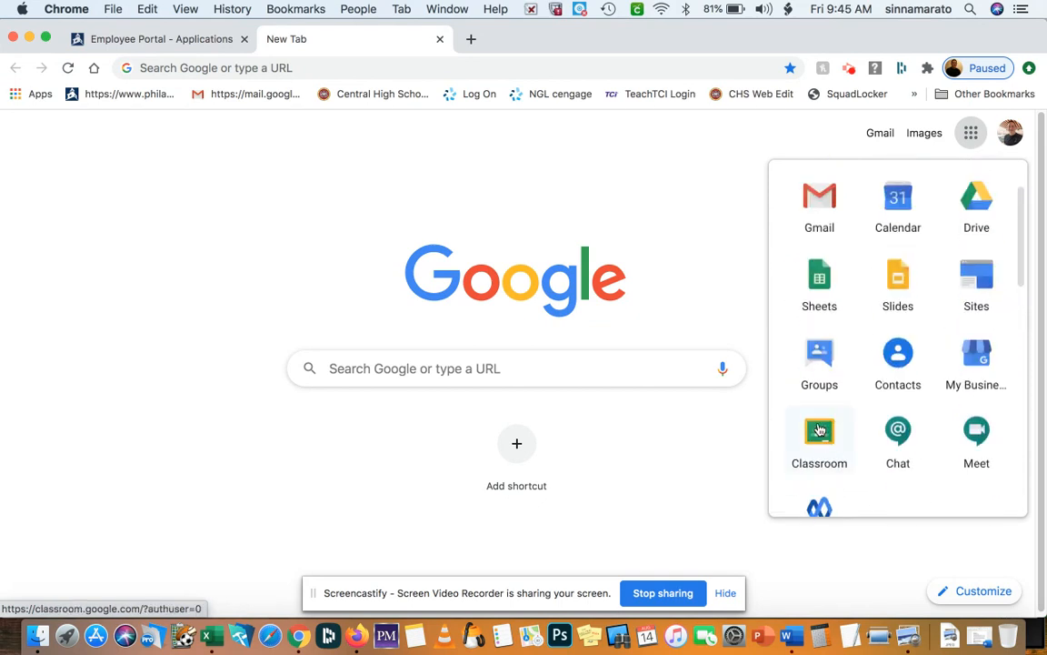
click(819, 429)
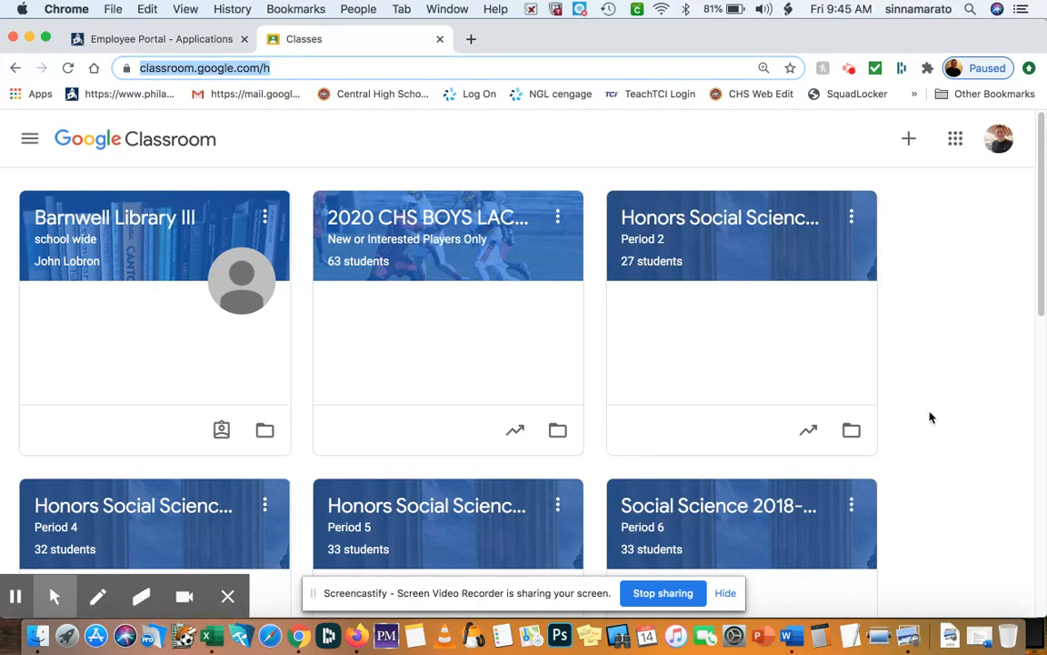
scroll(930, 417, down, 2)
scroll(930, 417, up, 2)
scroll(930, 418, down, 4)
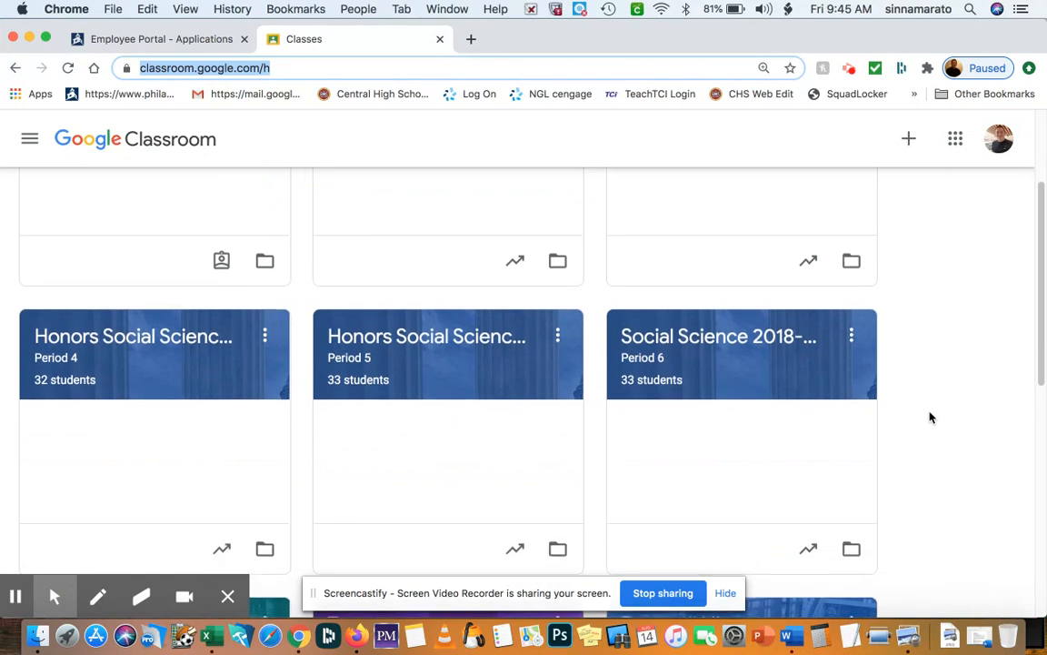
scroll(930, 418, down, 4)
scroll(930, 417, down, 6)
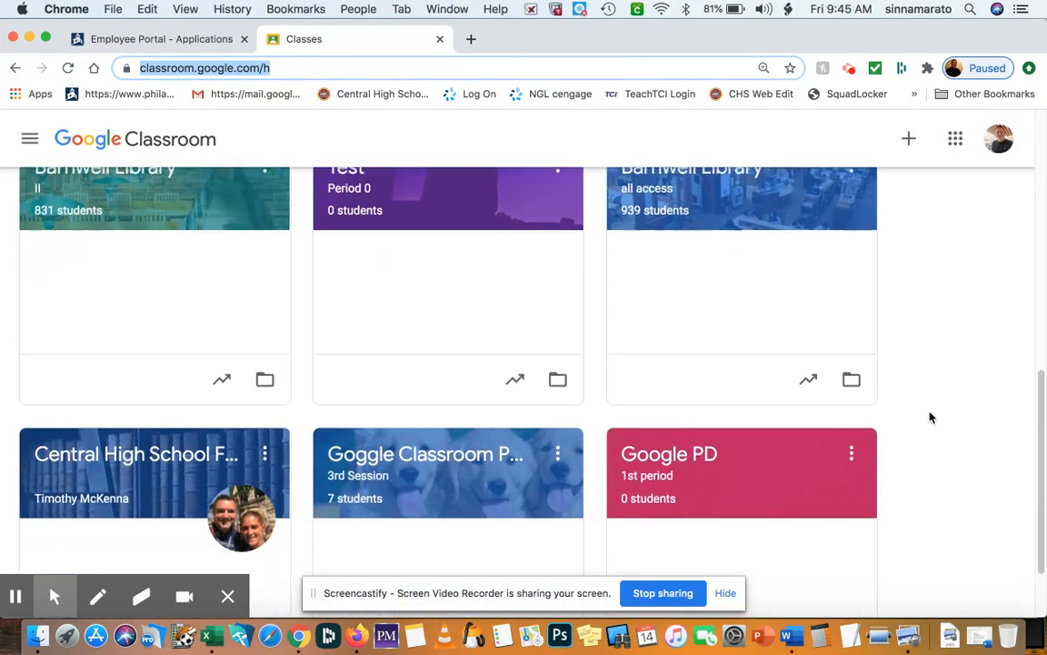
scroll(930, 417, down, 2)
scroll(930, 417, up, 1)
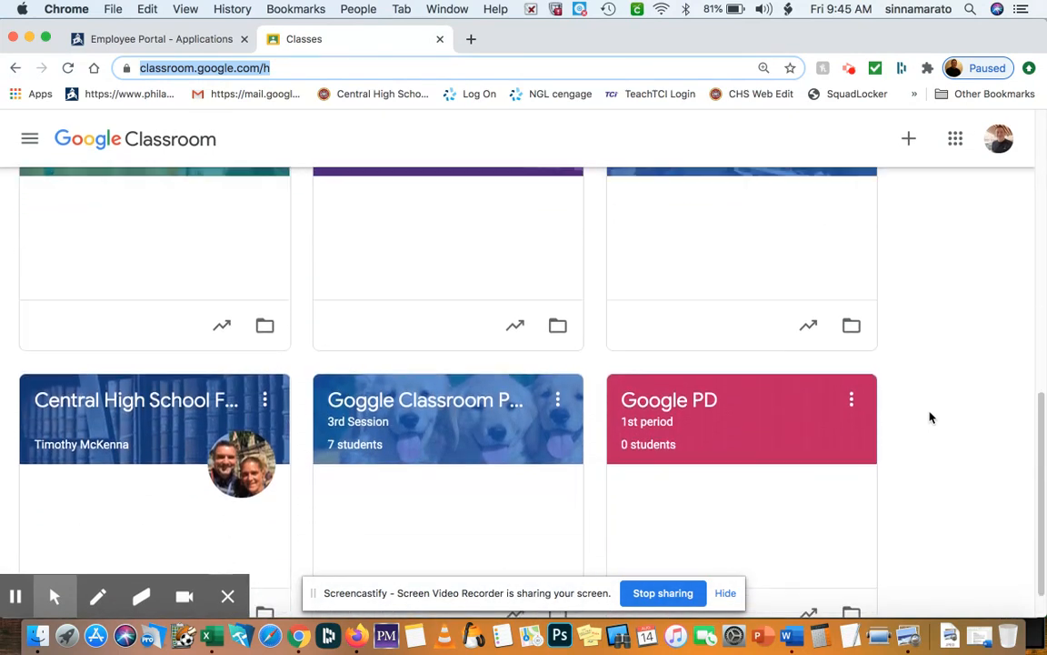
scroll(930, 417, up, 5)
scroll(931, 417, up, 8)
scroll(930, 417, up, 3)
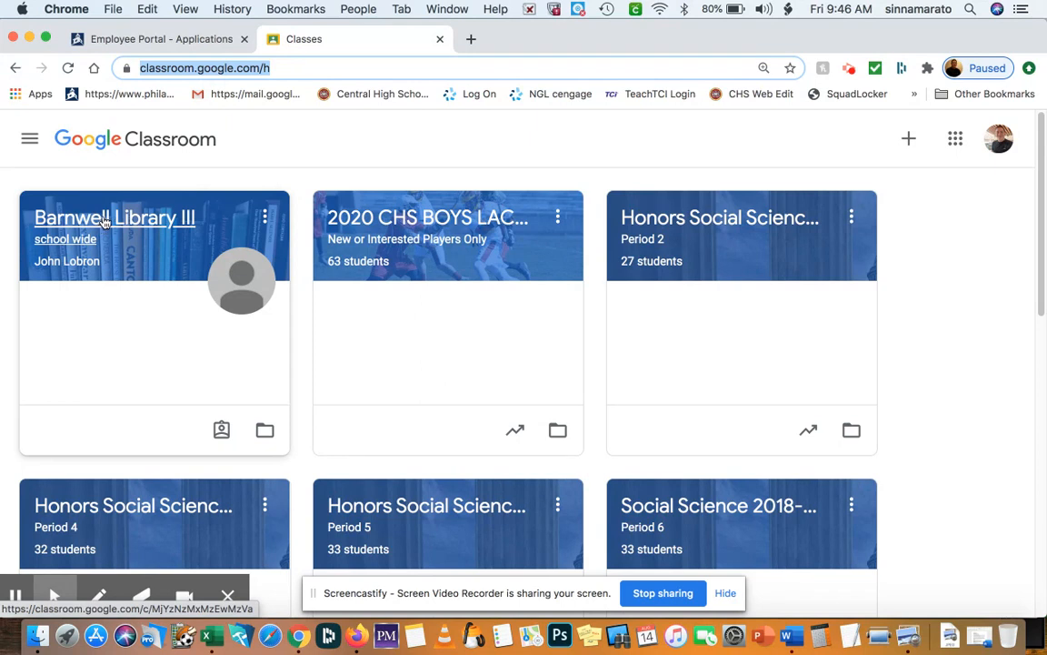
click(105, 221)
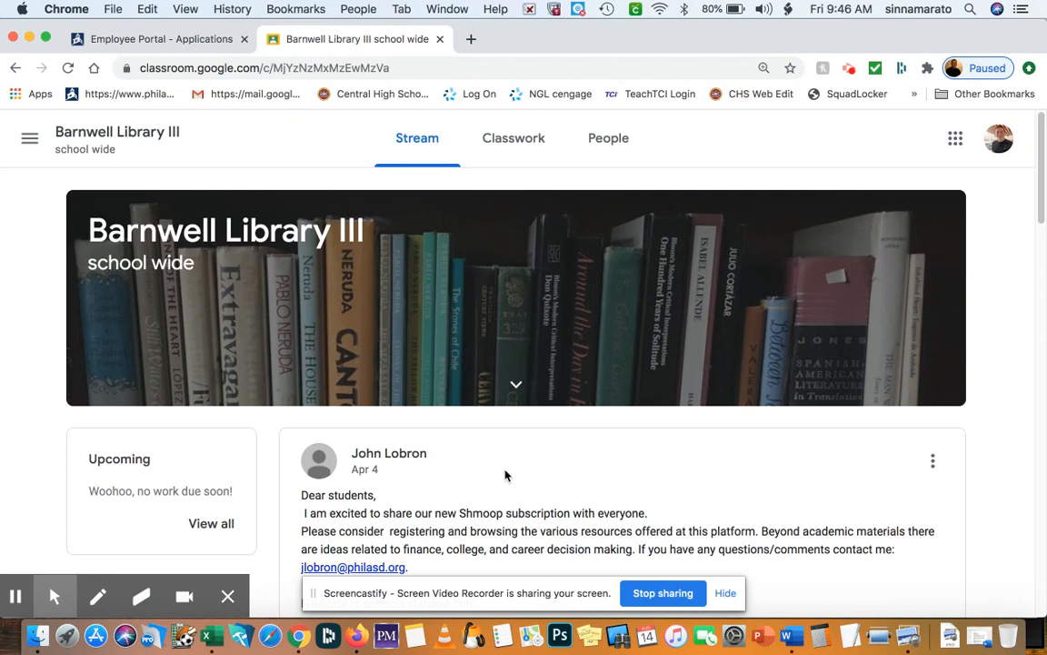
scroll(451, 467, down, 1)
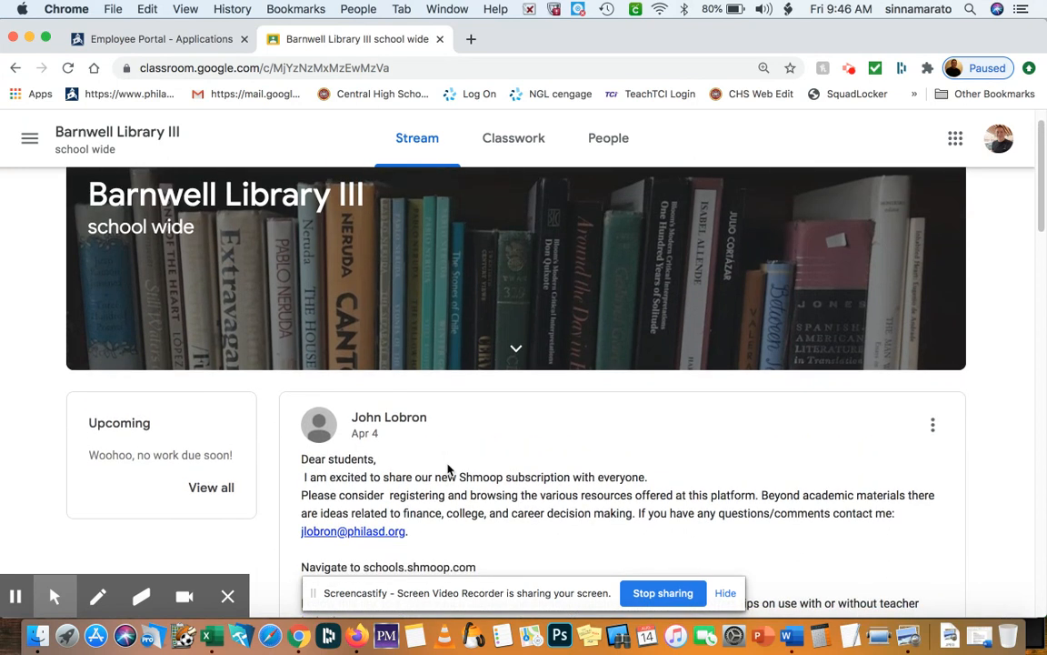
scroll(449, 469, down, 3)
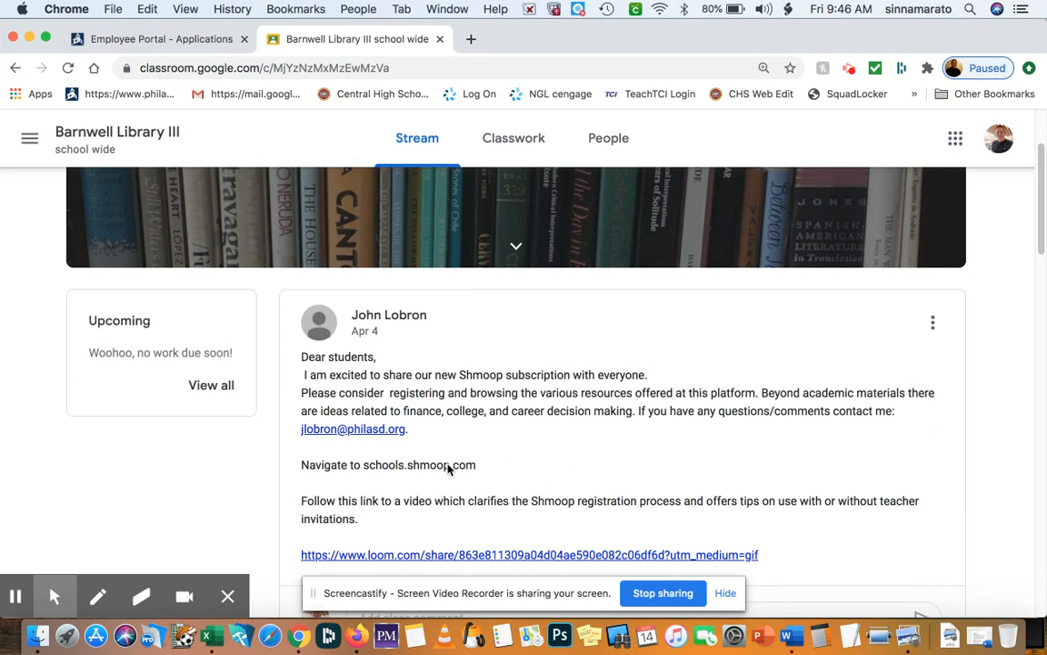
scroll(447, 468, down, 2)
scroll(449, 469, up, 2)
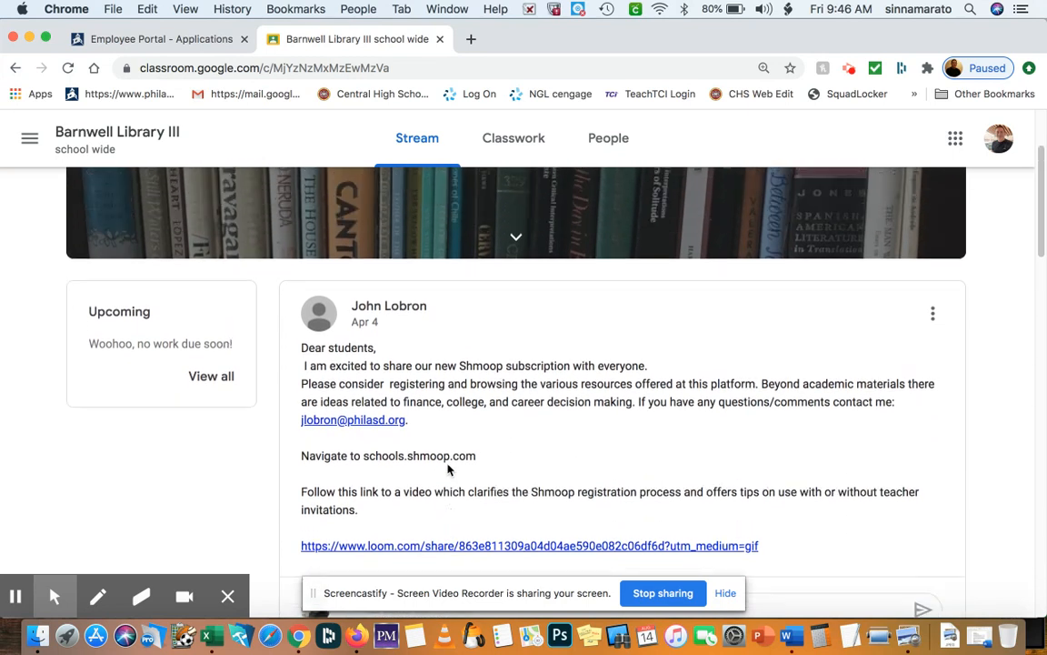
scroll(447, 401, down, 3)
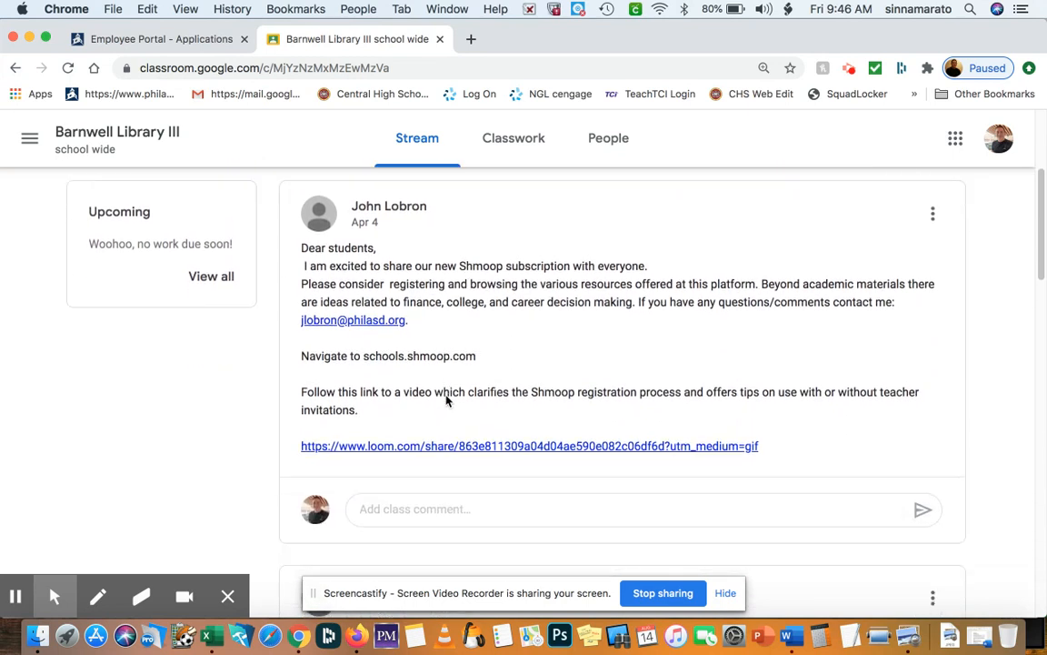
scroll(447, 401, down, 2)
scroll(447, 401, down, 3)
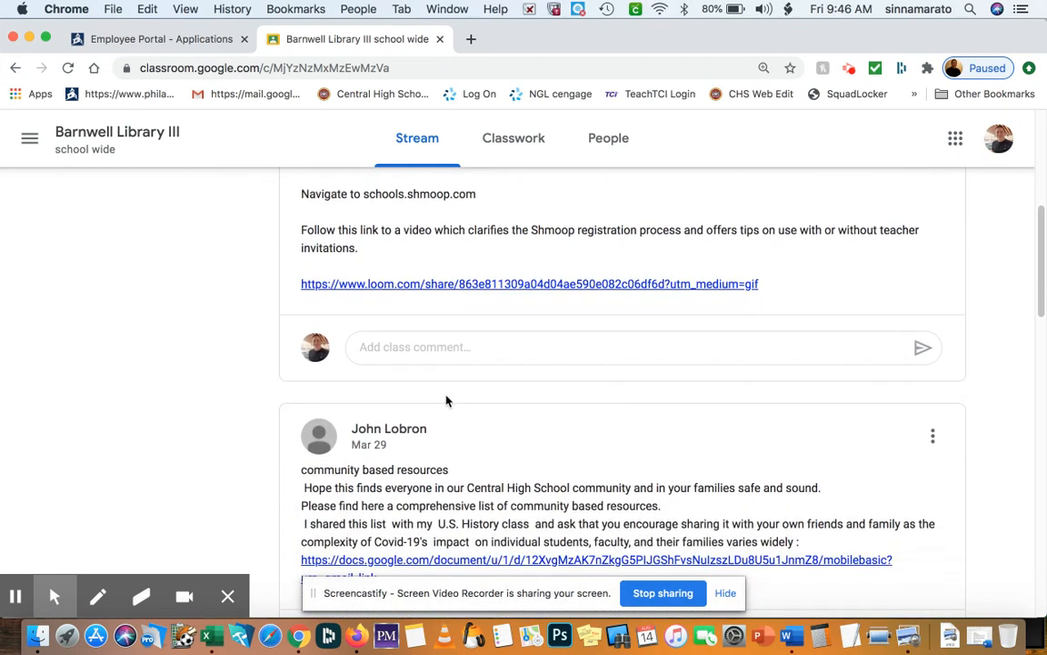
scroll(447, 401, down, 1)
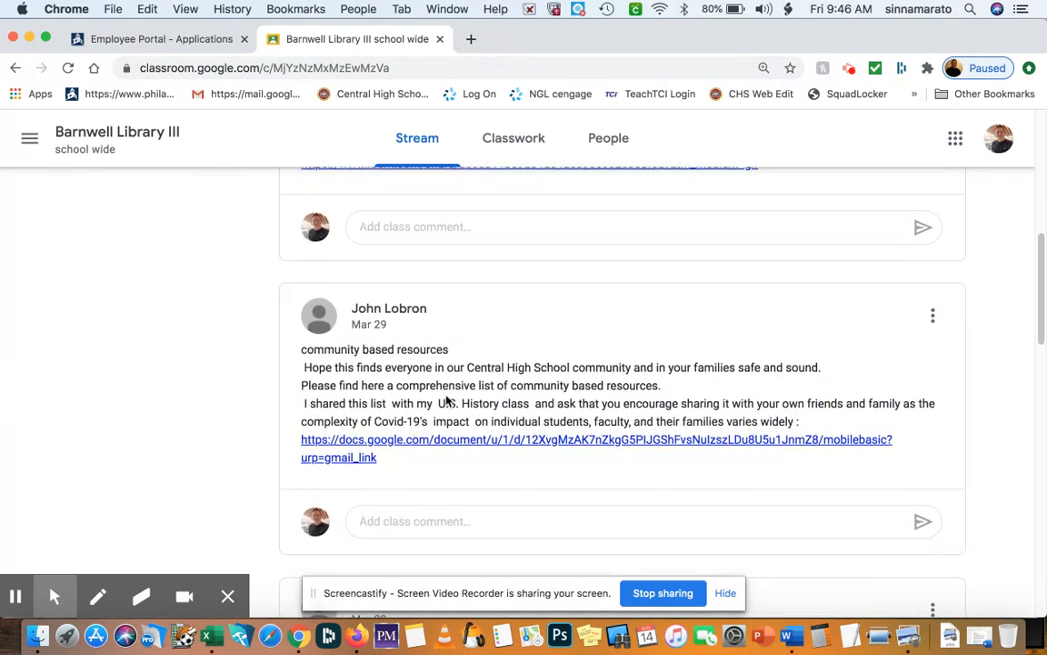
scroll(446, 401, down, 5)
scroll(446, 401, up, 5)
scroll(446, 401, up, 3)
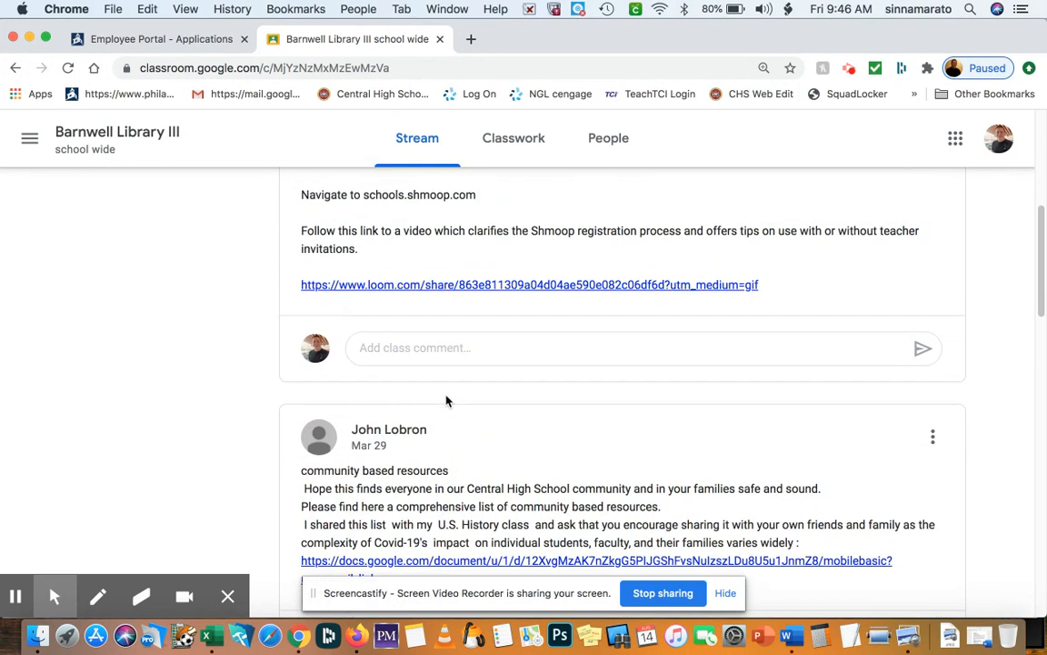
scroll(446, 401, up, 6)
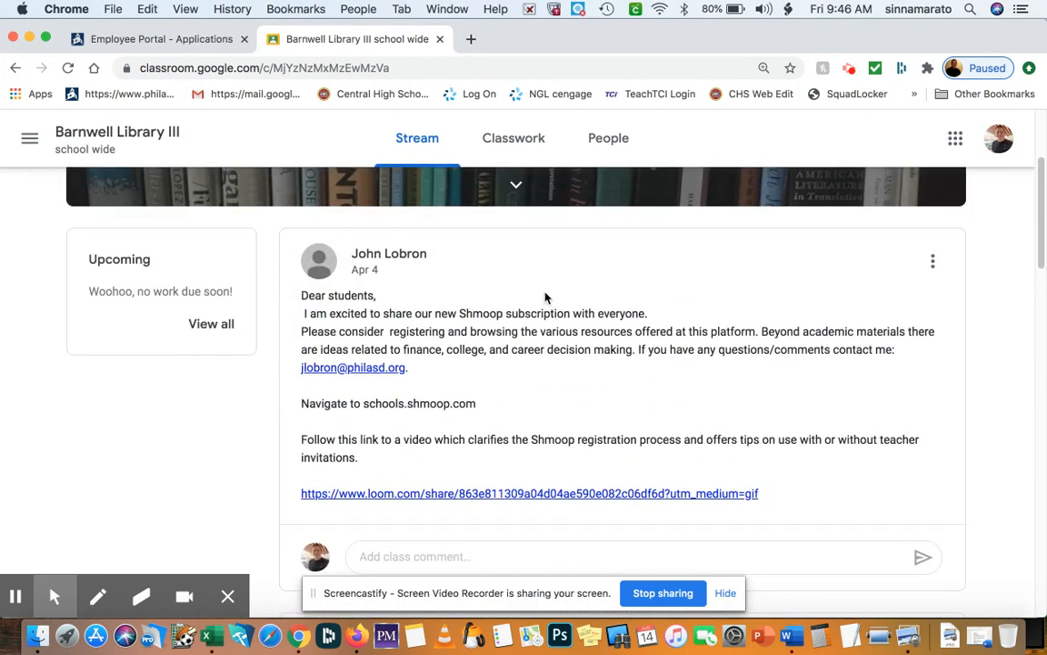
scroll(546, 298, up, 2)
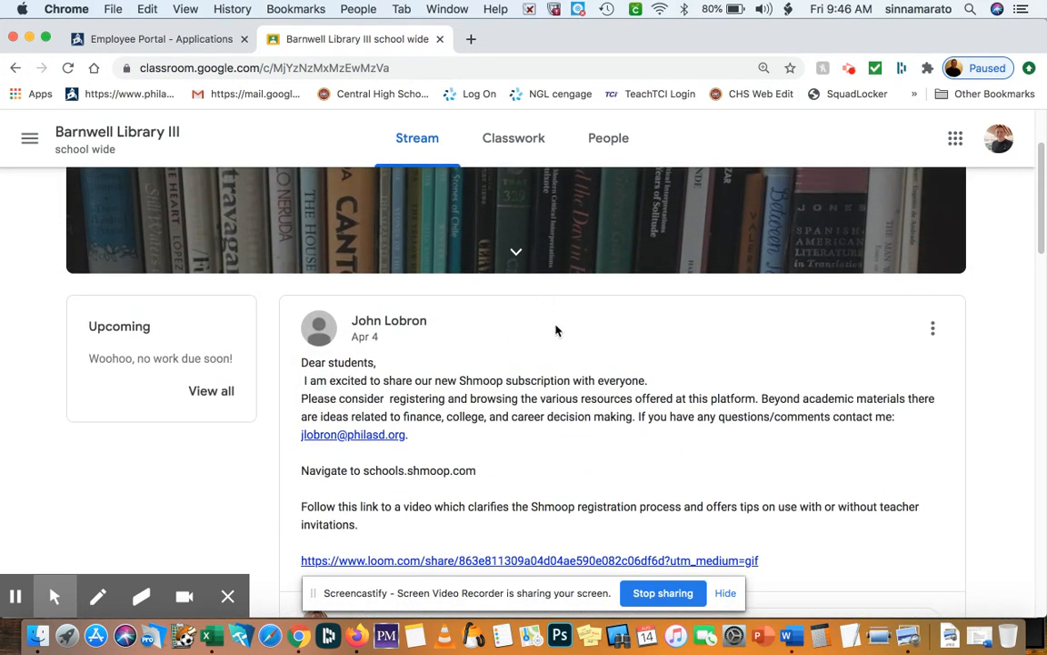
scroll(503, 351, down, 1)
scroll(502, 351, down, 2)
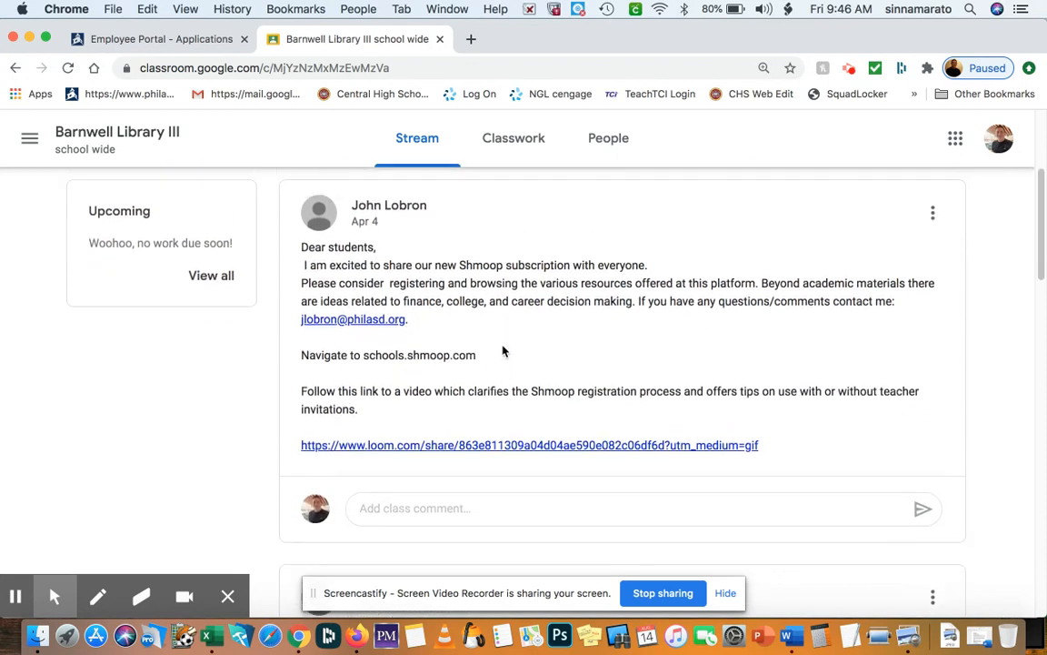
scroll(503, 351, up, 2)
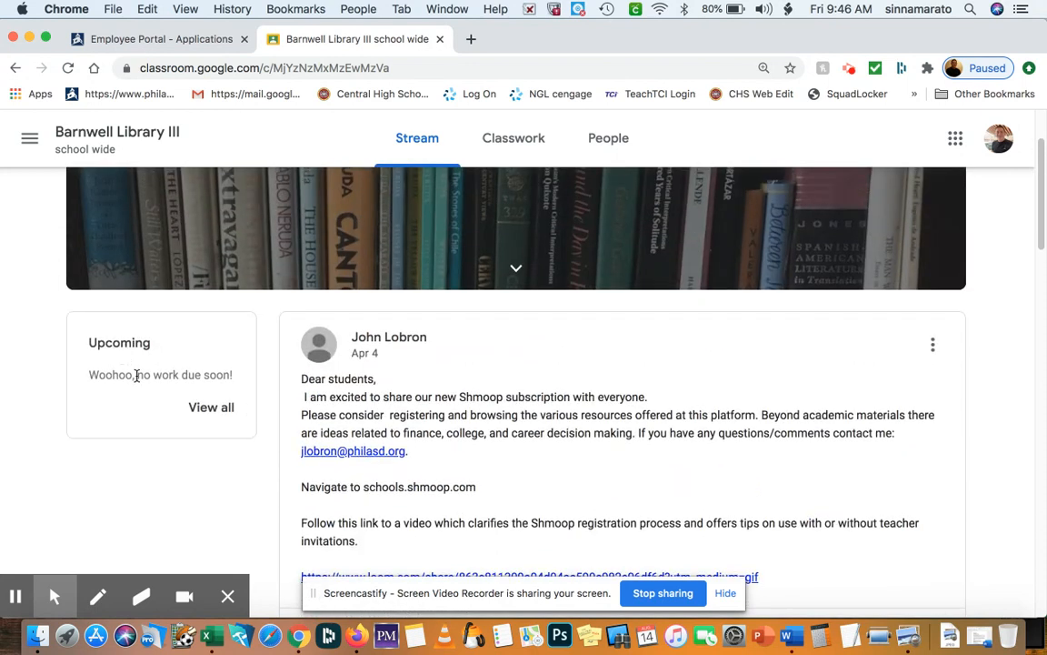
scroll(133, 368, down, 1)
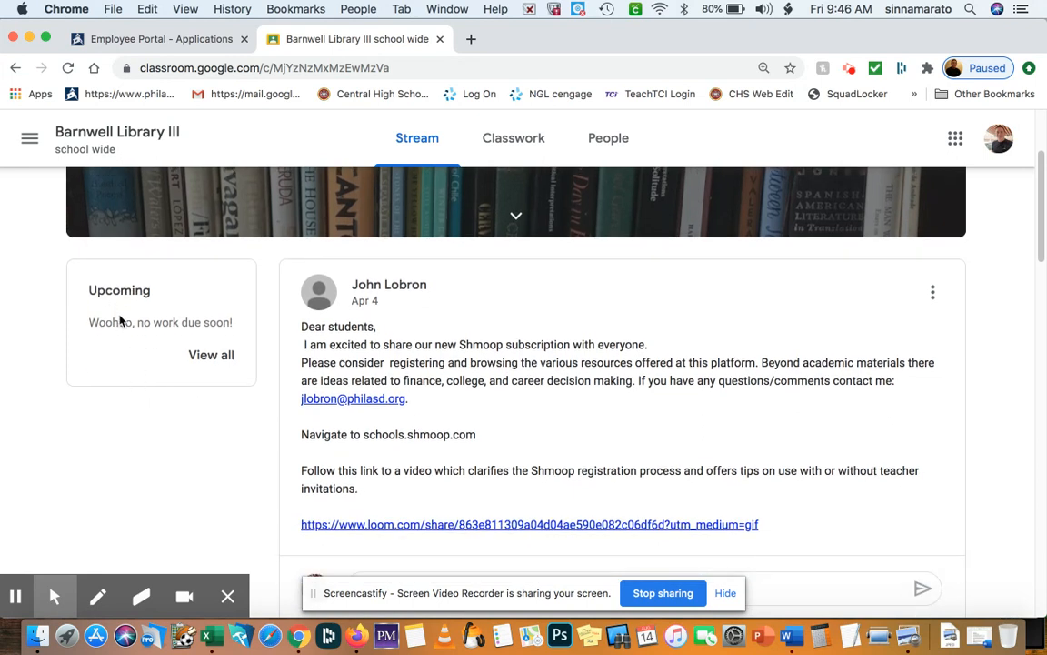
scroll(129, 428, down, 1)
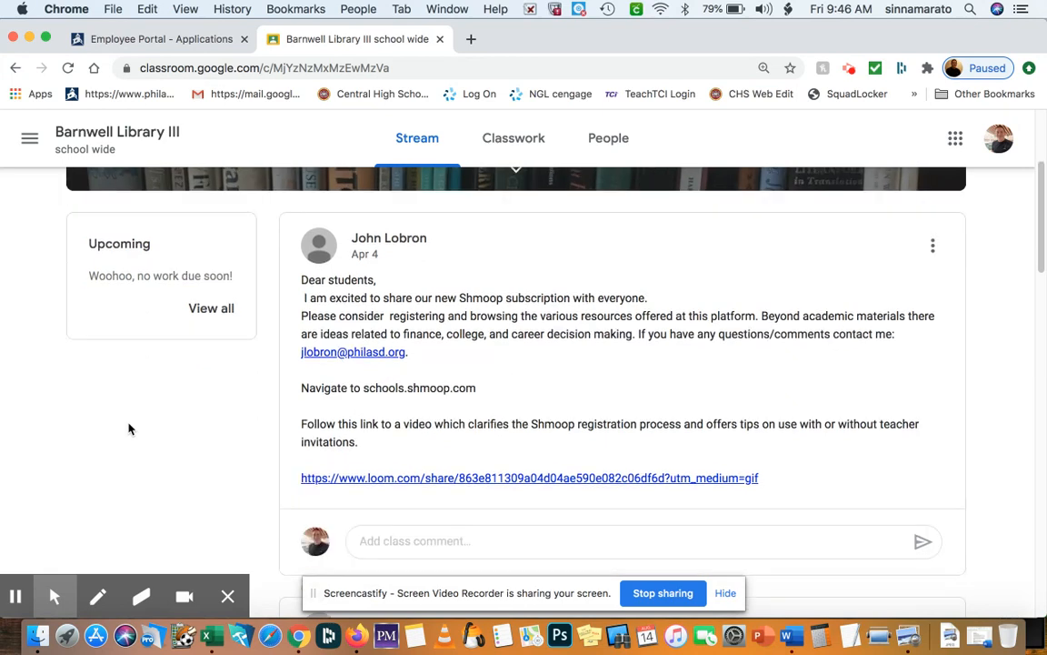
scroll(129, 428, down, 3)
scroll(129, 429, up, 5)
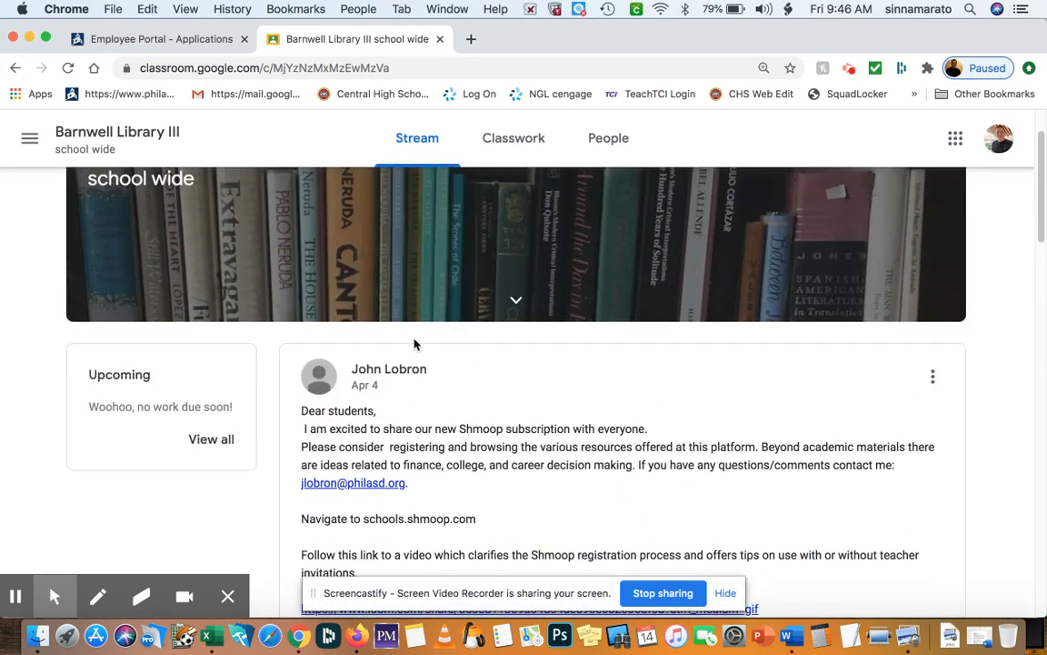
Switch from the Stream to the Barnwell Library III Classwork page.
click(514, 140)
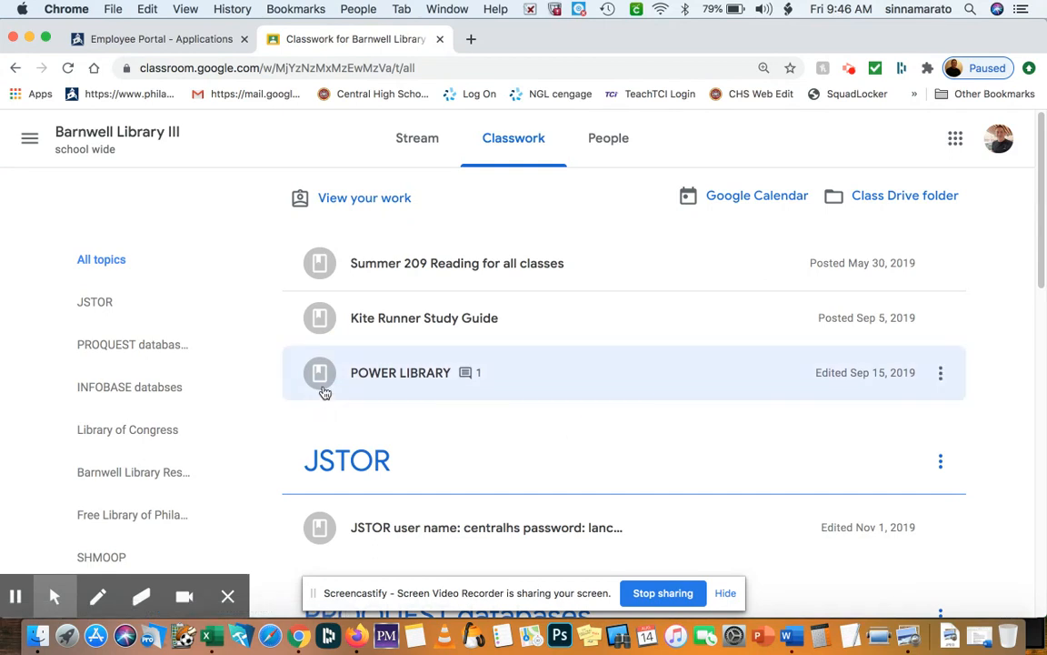
scroll(205, 341, down, 2)
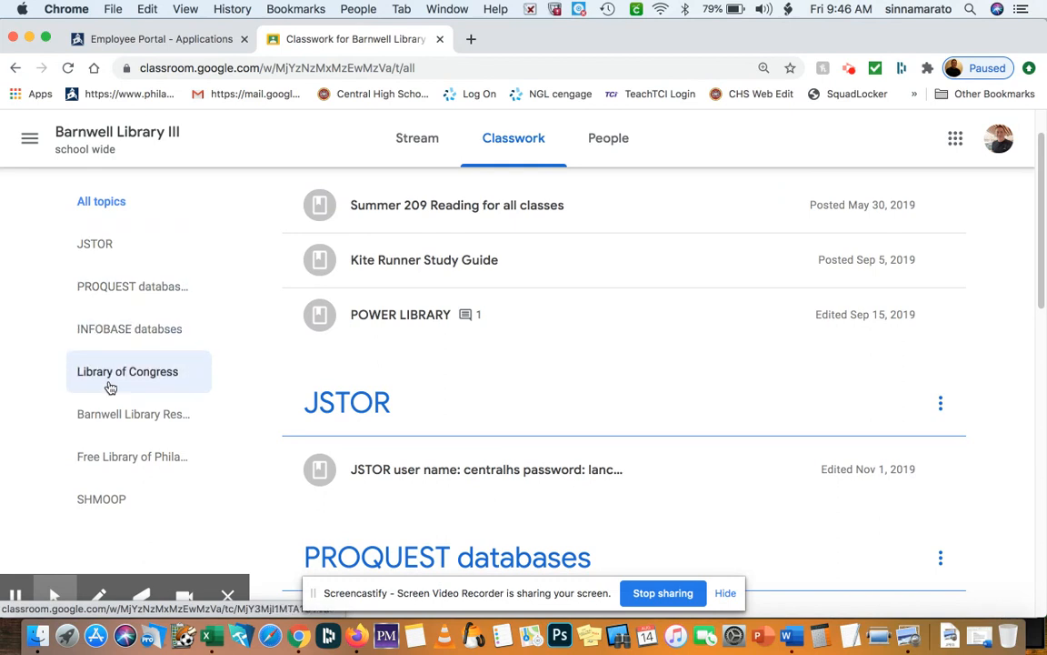
scroll(110, 388, down, 3)
scroll(110, 388, down, 2)
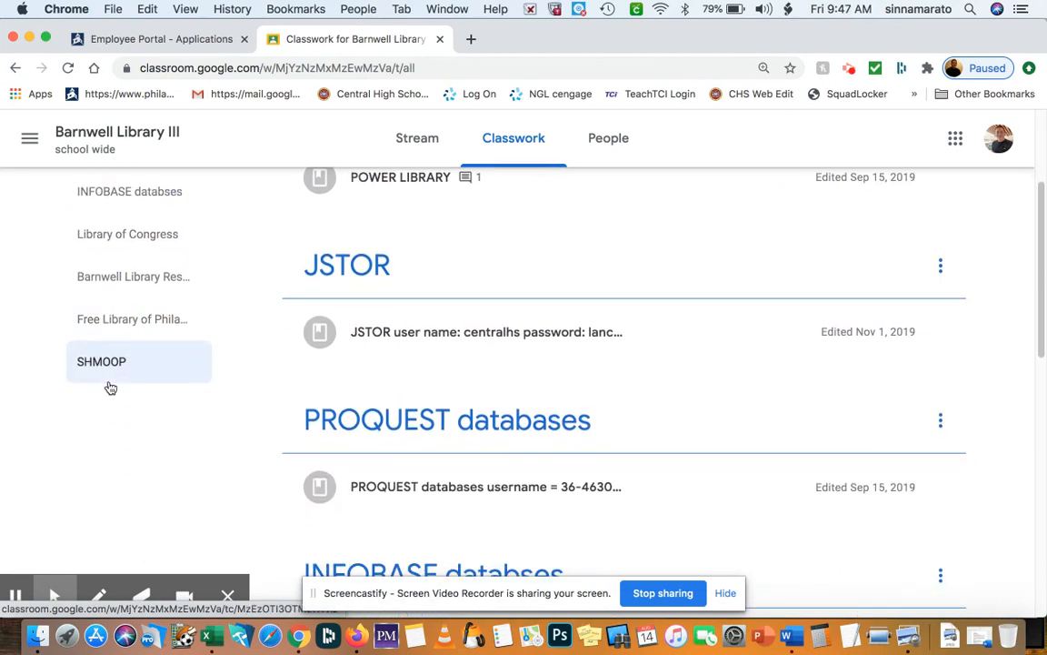
scroll(102, 234, up, 4)
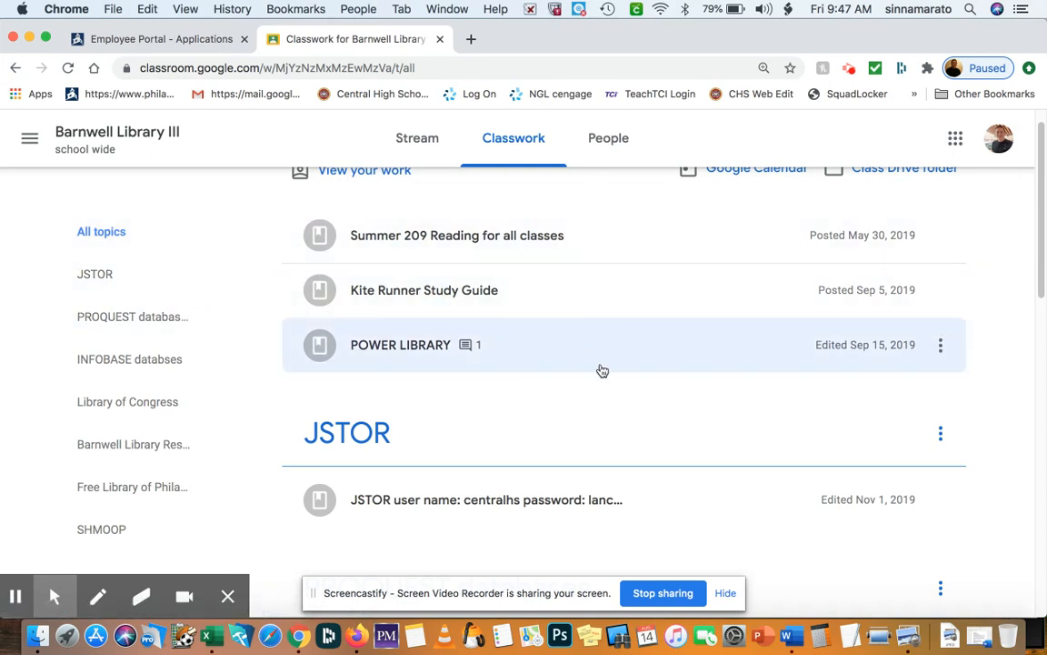
scroll(602, 370, down, 2)
scroll(602, 370, up, 3)
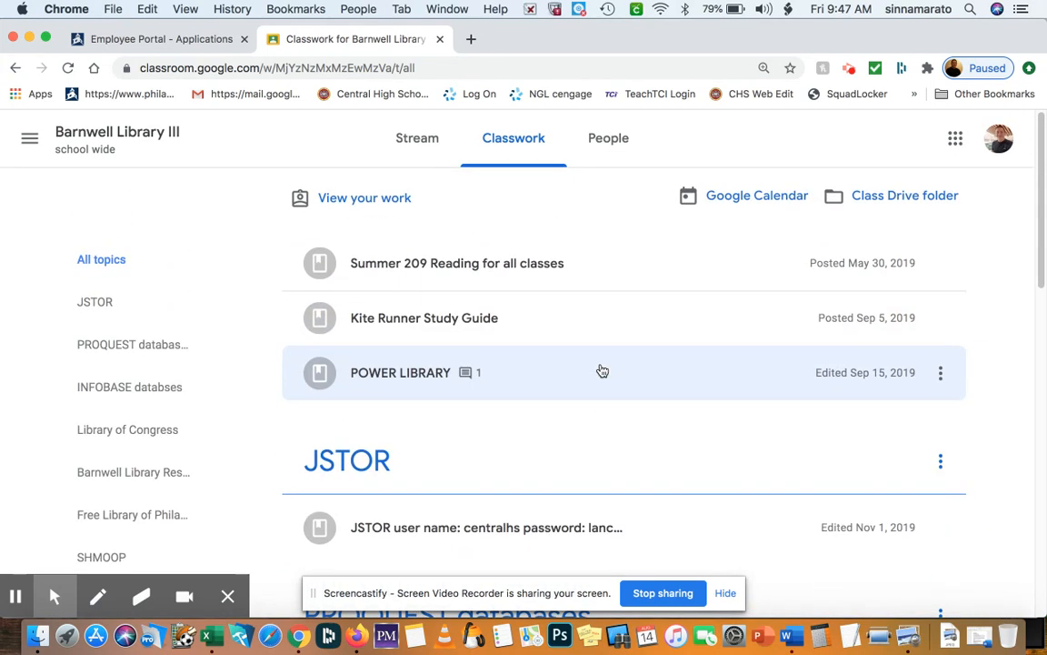
scroll(600, 369, down, 5)
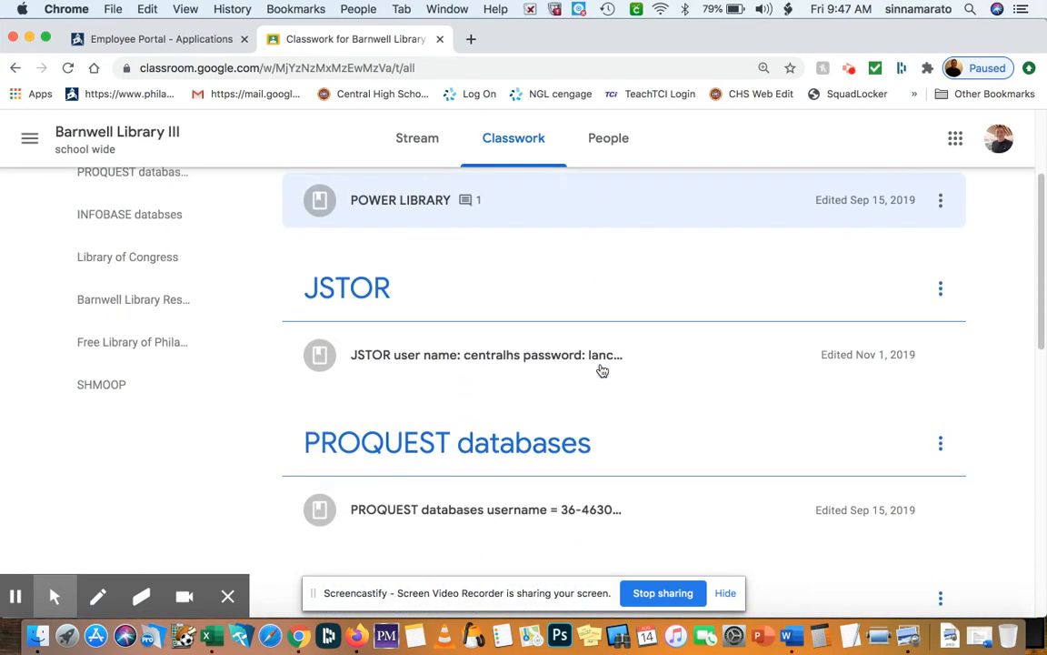
scroll(487, 350, down, 2)
scroll(482, 355, down, 3)
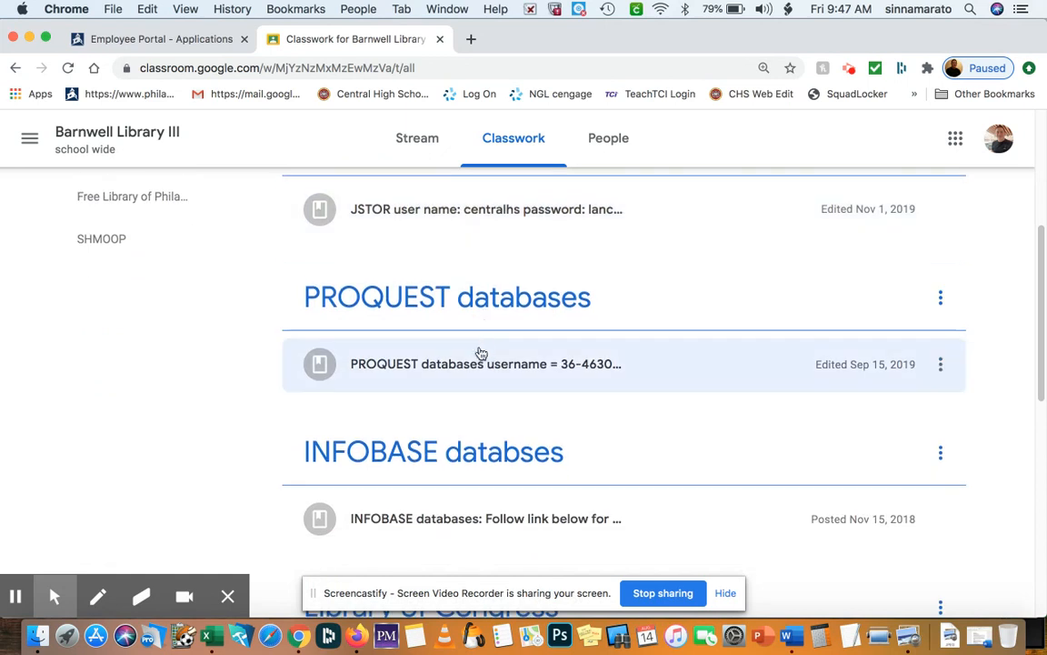
Expand the PROQUEST, INFOBASE and Library of Congress items and view the full Library of Congress assignment.
click(463, 368)
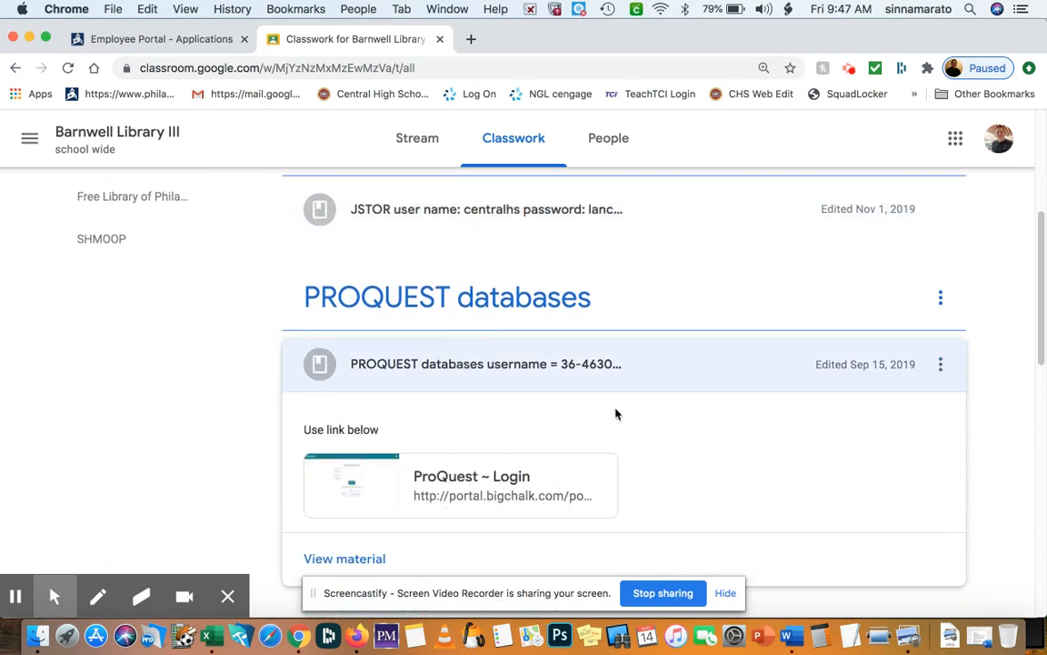
scroll(619, 416, down, 2)
scroll(620, 416, down, 2)
scroll(581, 391, down, 2)
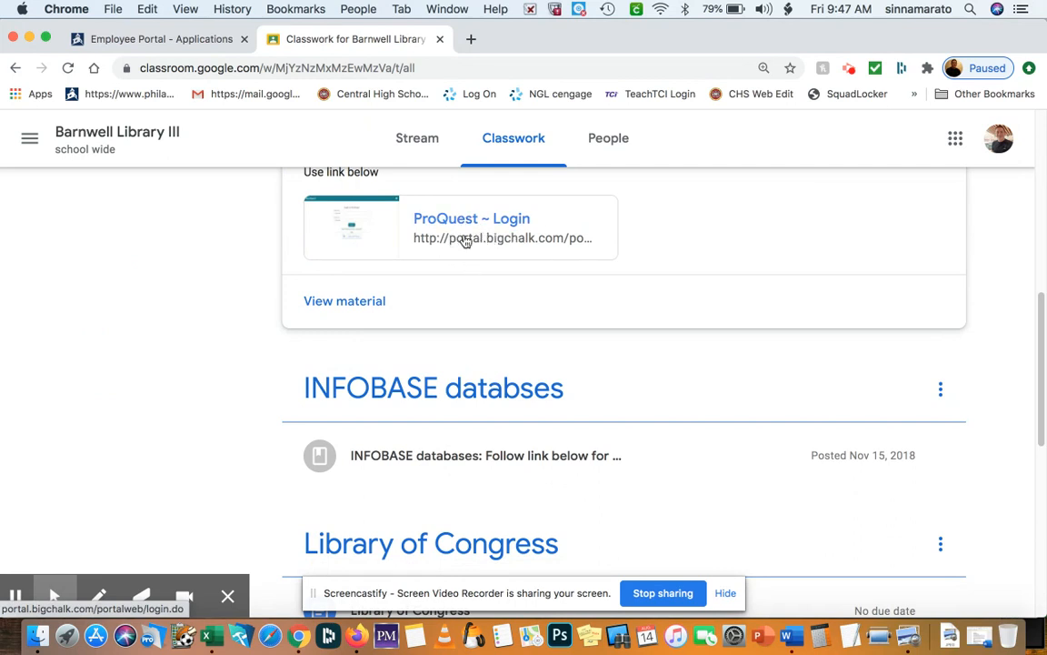
scroll(464, 238, down, 2)
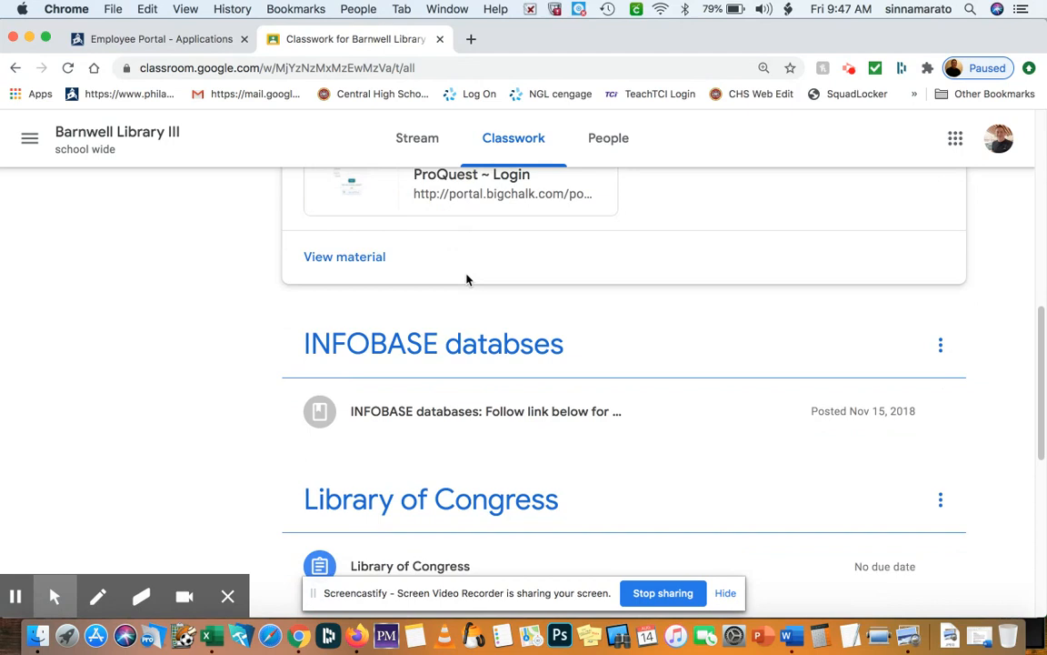
scroll(465, 263, down, 2)
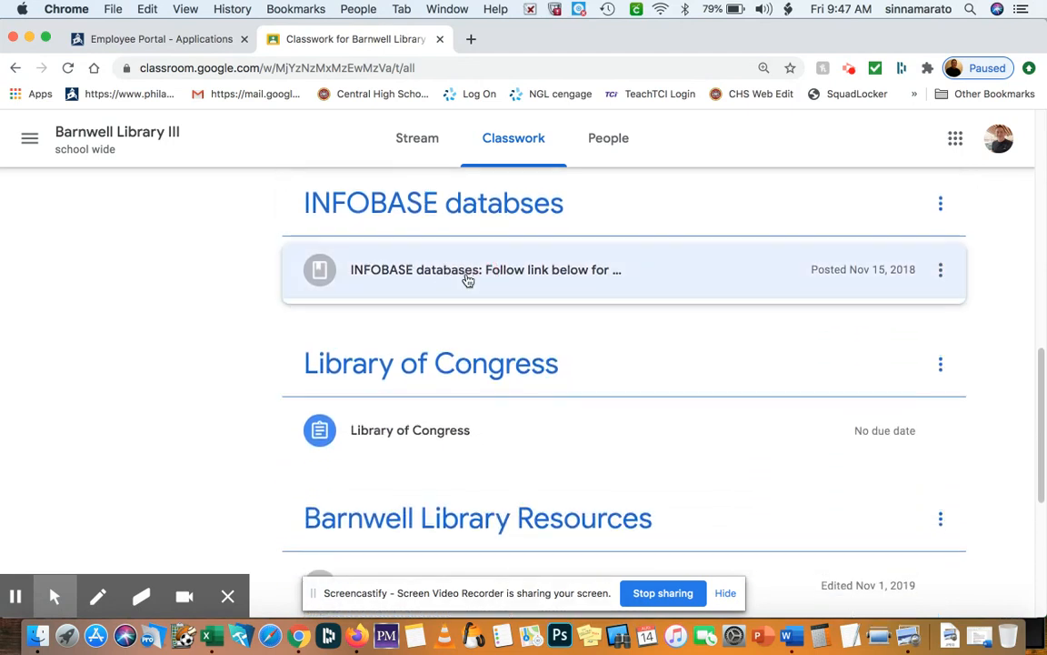
click(467, 280)
scroll(449, 367, down, 3)
click(435, 348)
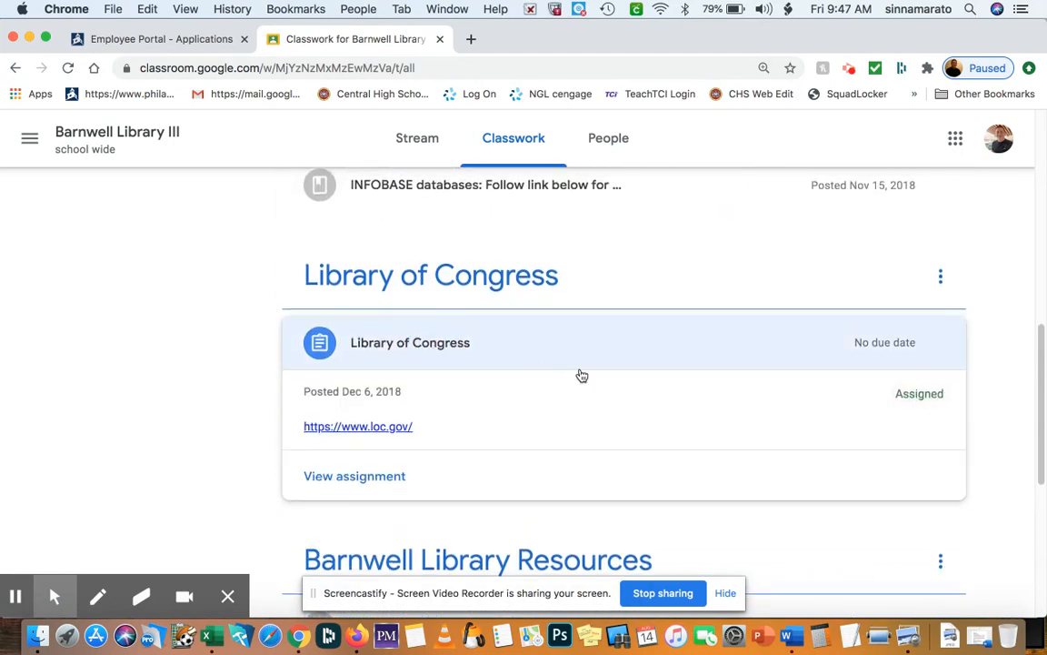
scroll(582, 375, down, 2)
scroll(563, 239, up, 1)
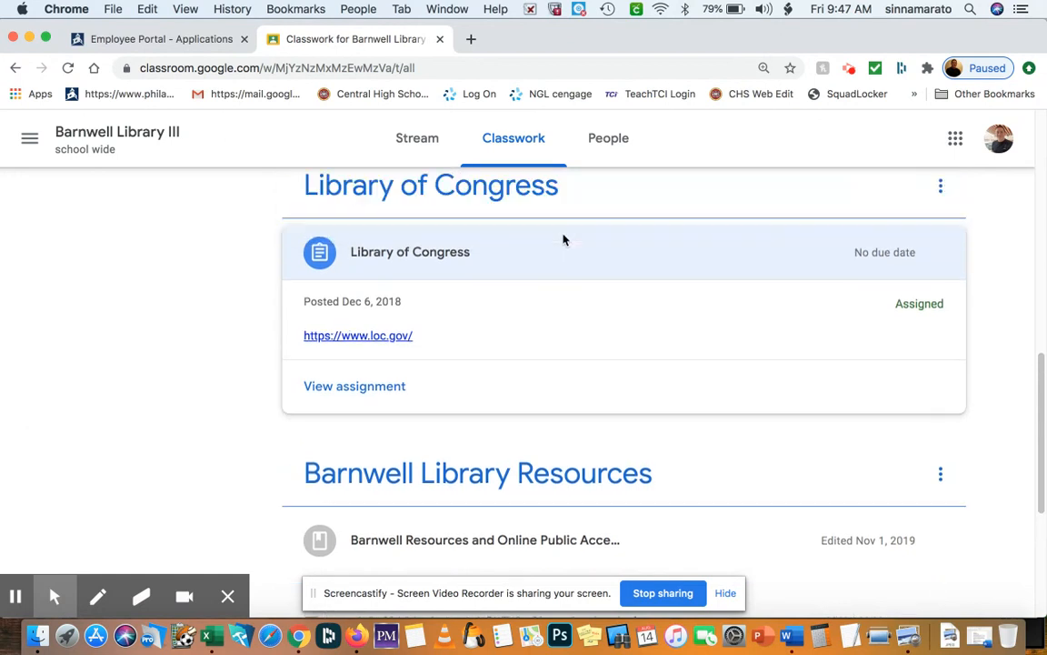
scroll(564, 240, up, 1)
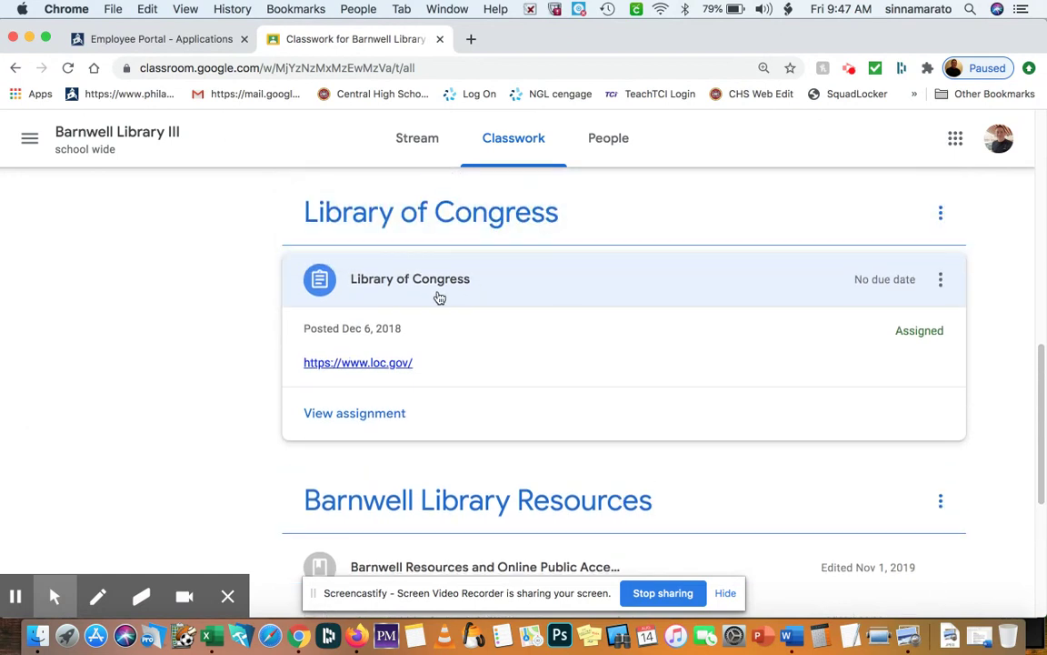
click(367, 422)
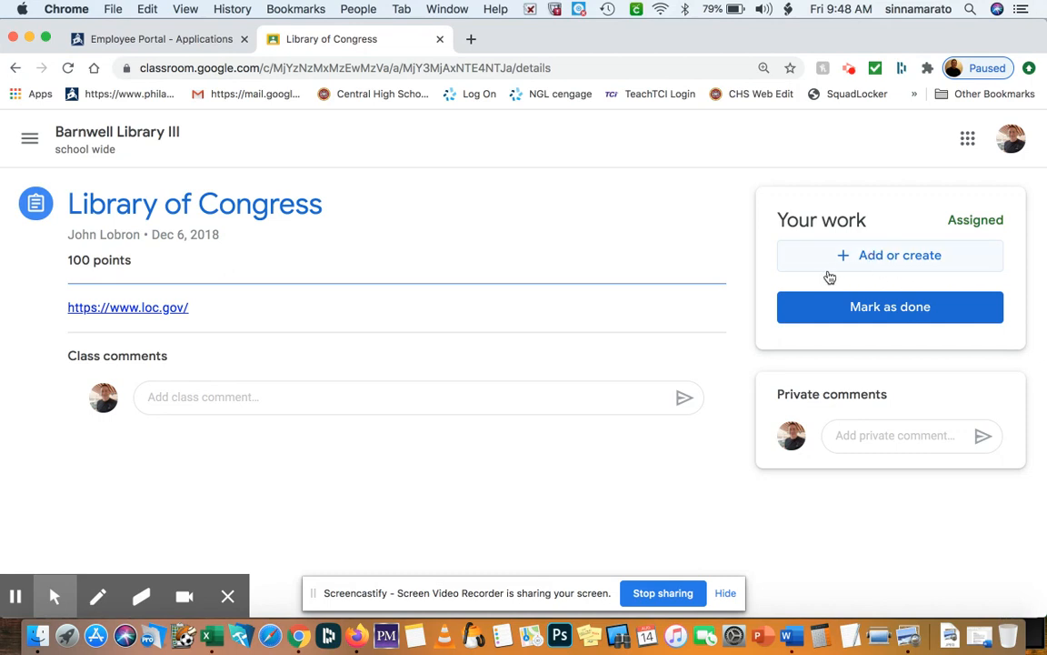
Under Your work on the Library of Congress assignment, start creating a new Google Doc.
click(875, 259)
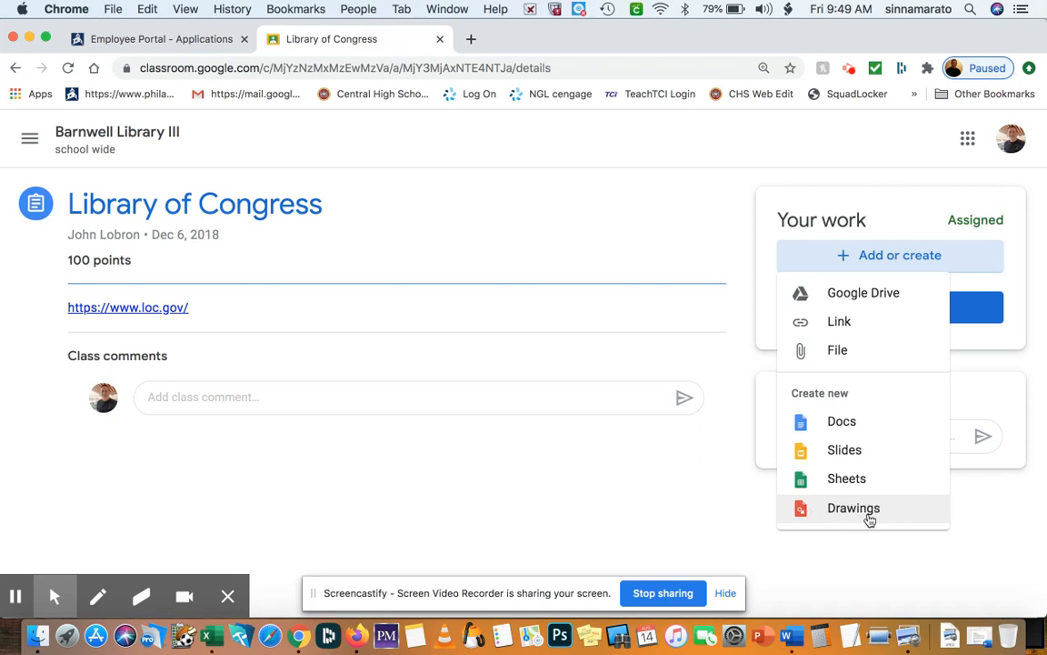
click(842, 422)
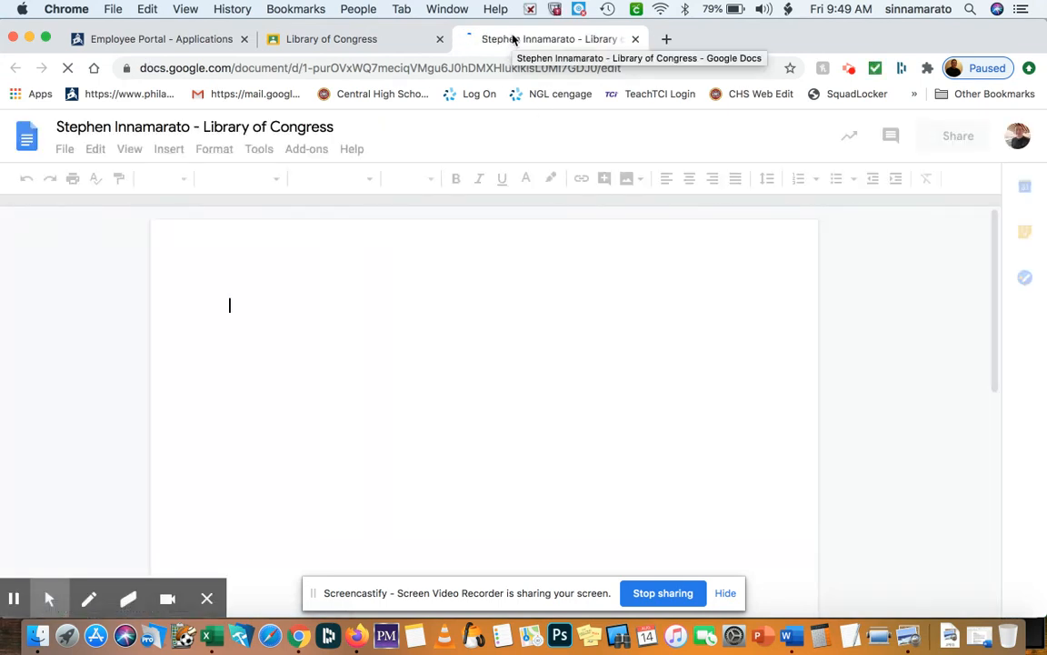
Name the new document and add sample text to its body.
click(95, 128)
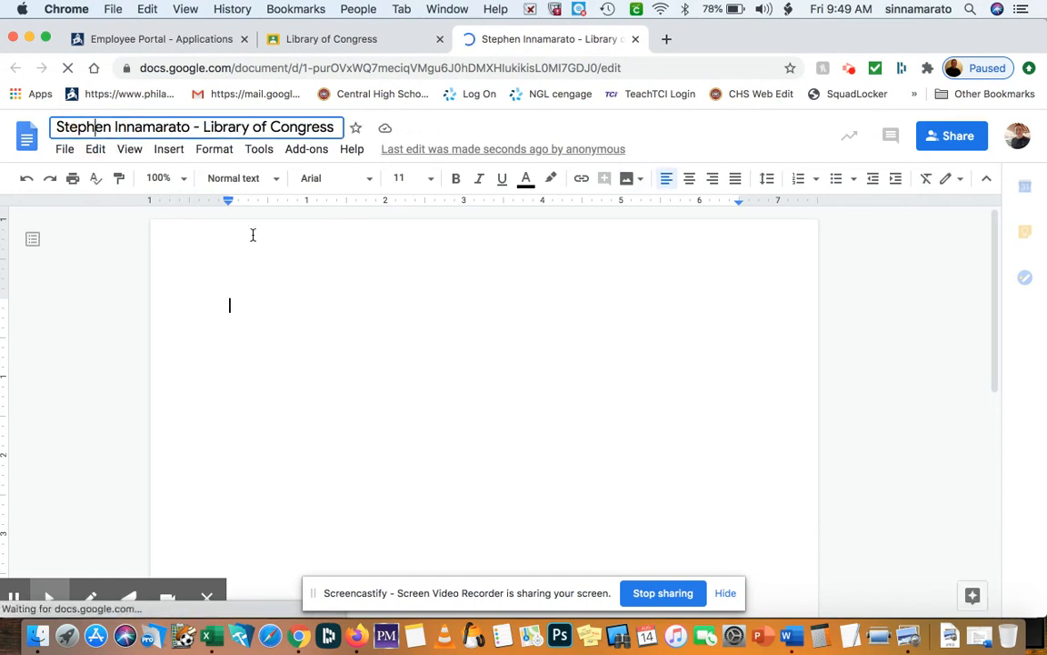
click(271, 307)
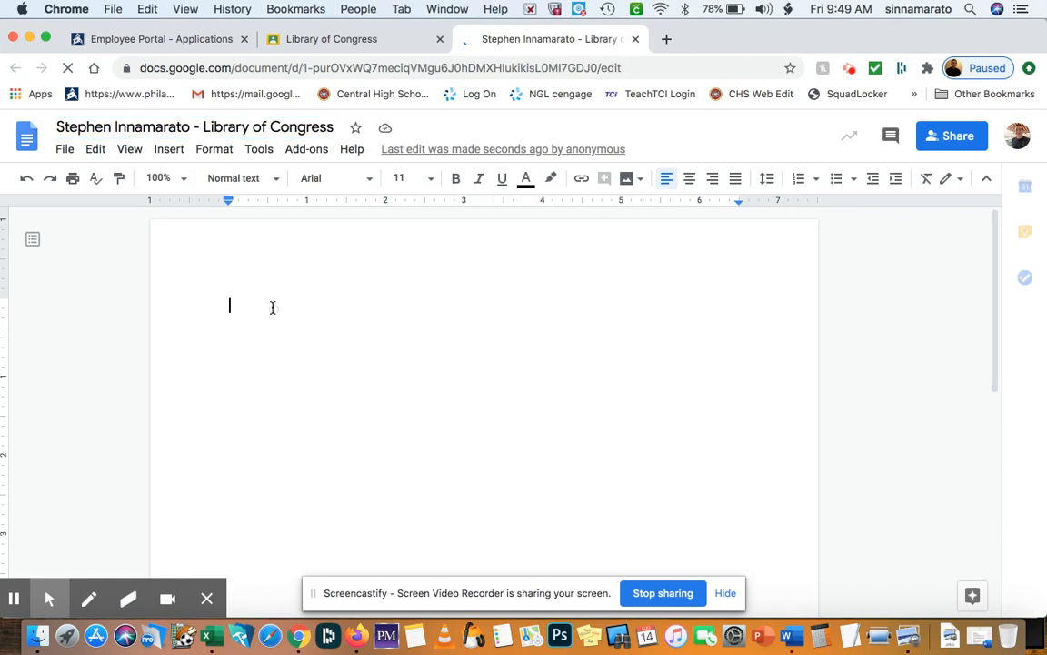
text(Hhjkhdkjsjfjsdj)
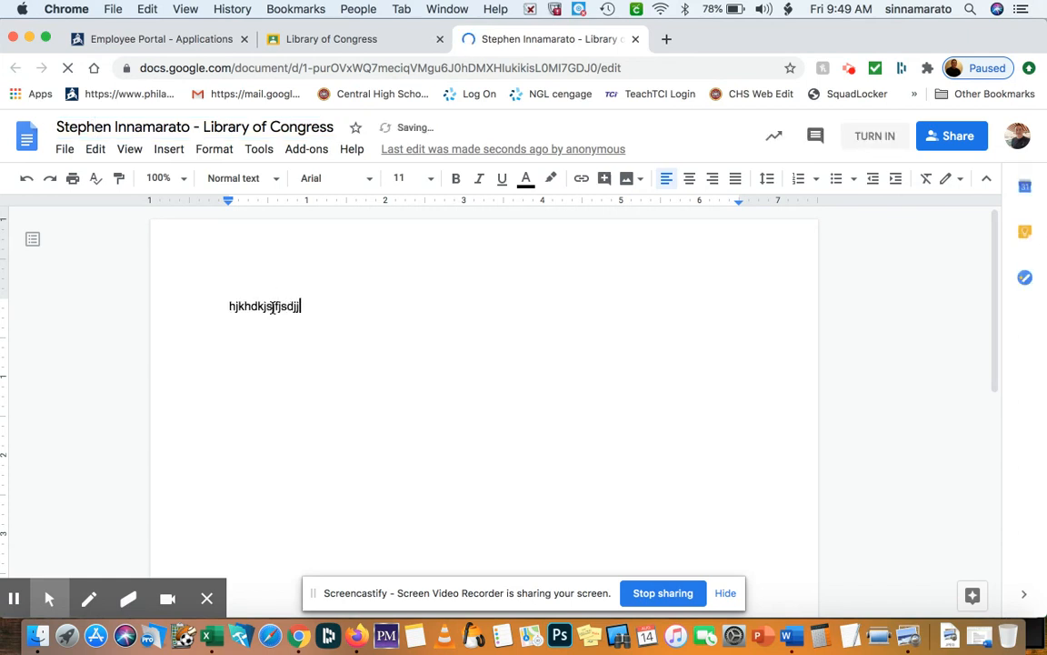
text(j )
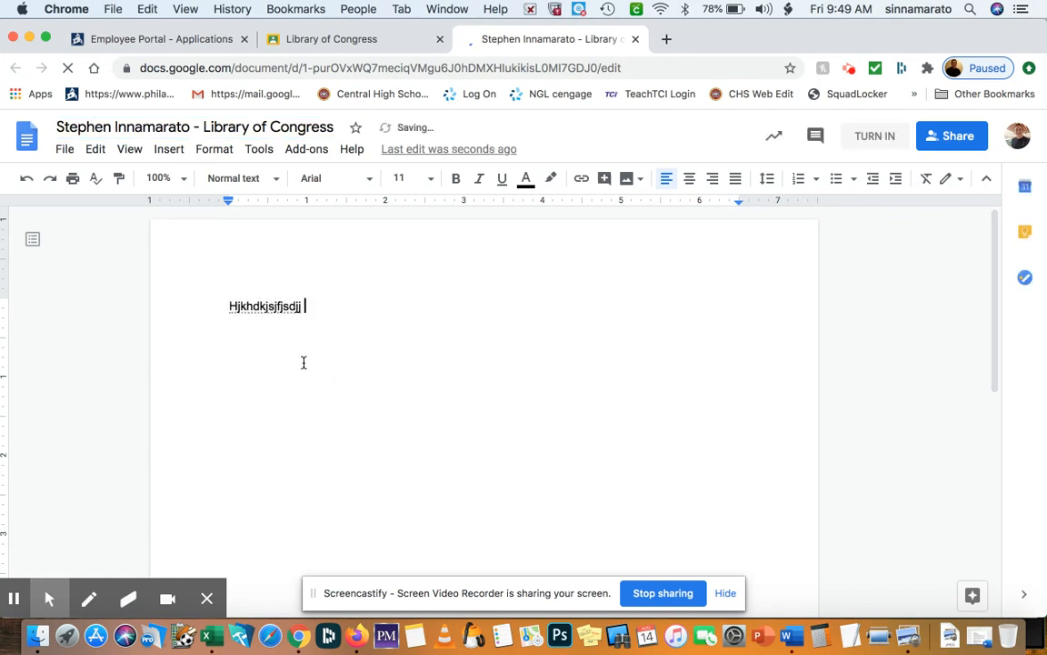
text(knmlkjlj)
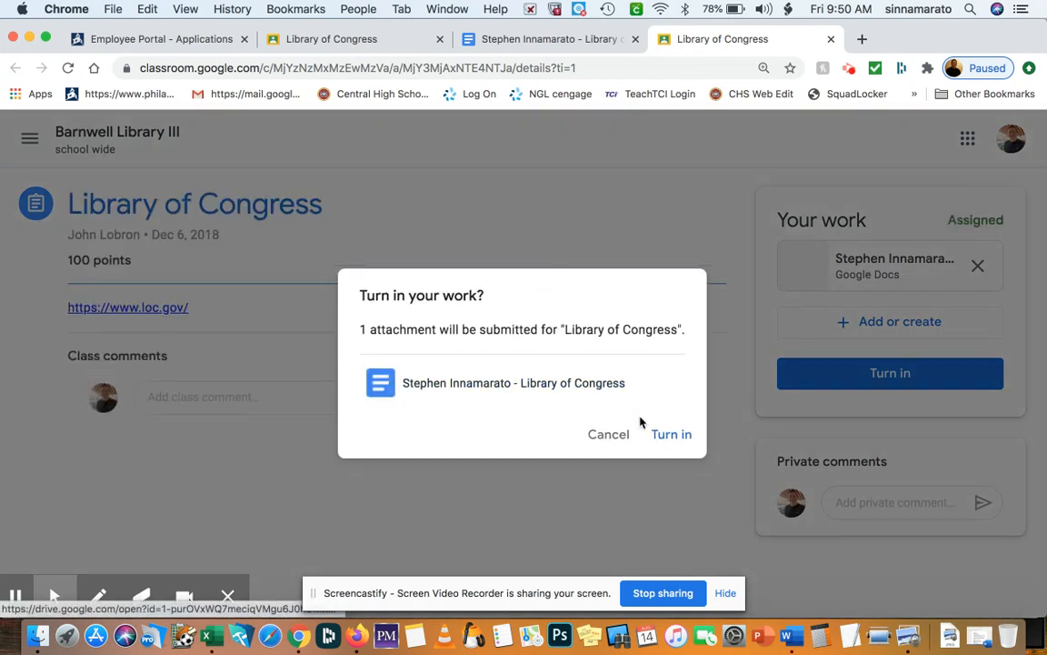
Confirm turning in the Library of Congress document so the assignment shows Turned in.
click(674, 435)
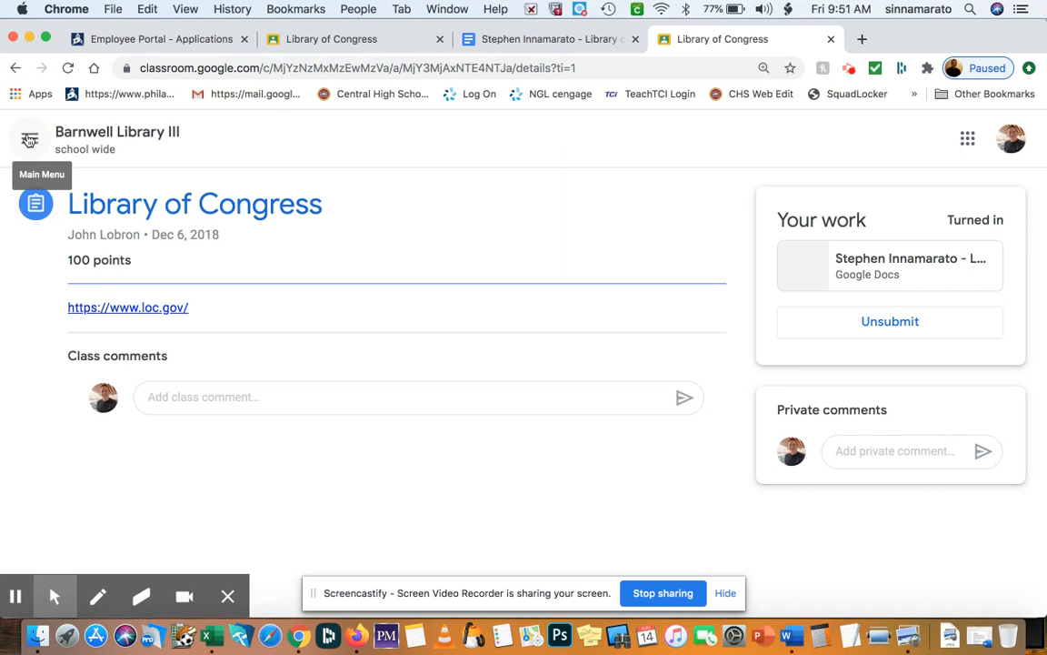
Return to the all-classes overview and enter the Barnwell Library III class stream.
click(29, 140)
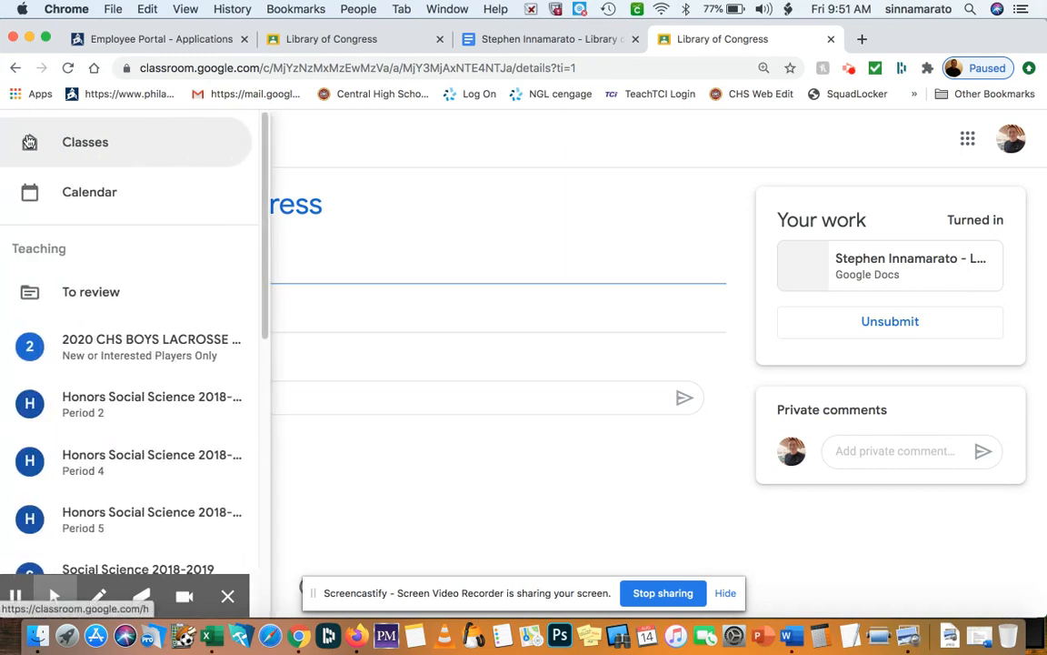
scroll(129, 460, down, 1)
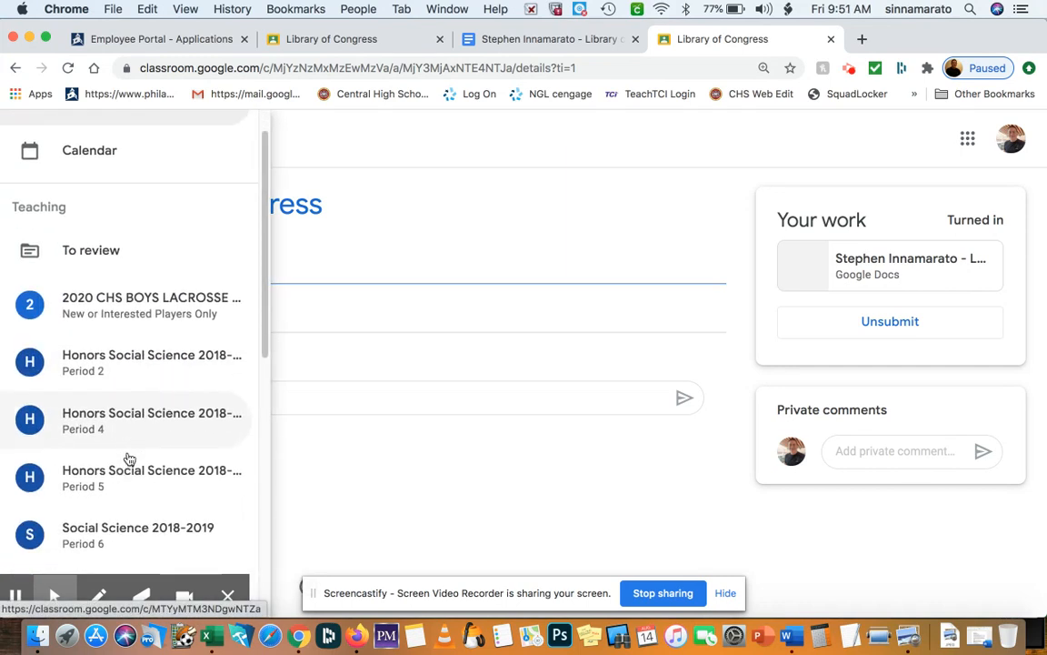
scroll(129, 459, down, 5)
scroll(129, 459, up, 5)
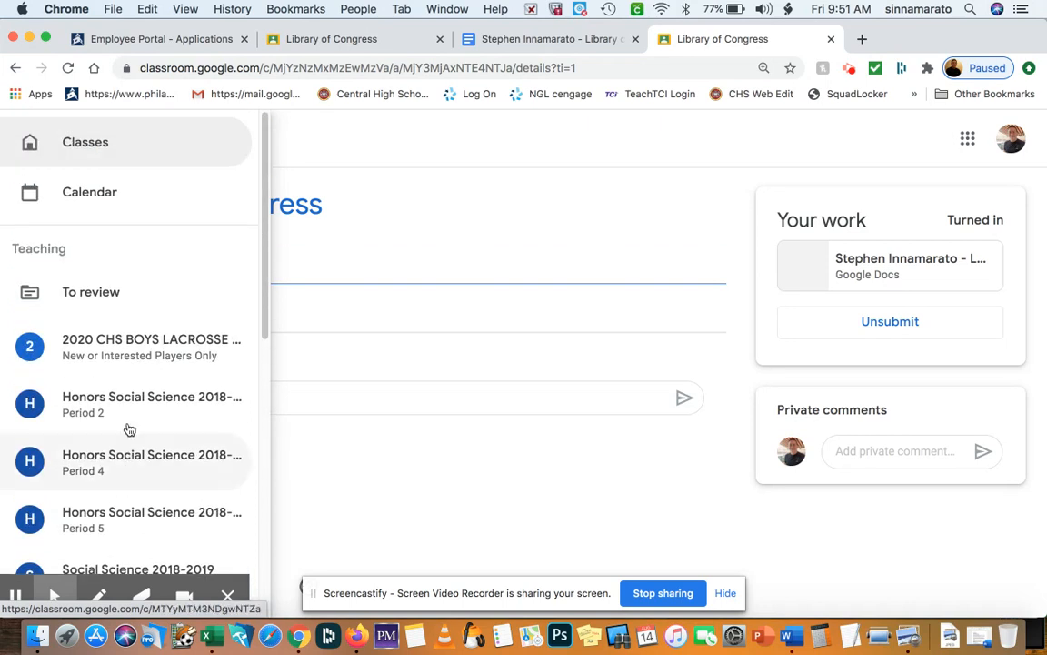
click(88, 144)
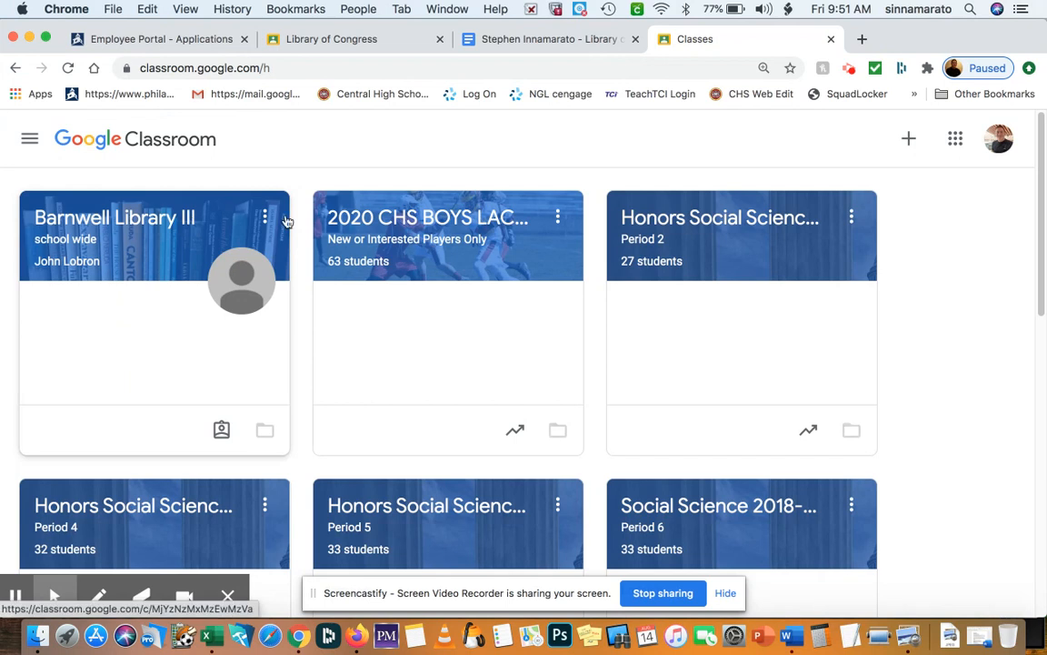
scroll(526, 381, down, 2)
scroll(528, 384, down, 3)
scroll(528, 385, down, 1)
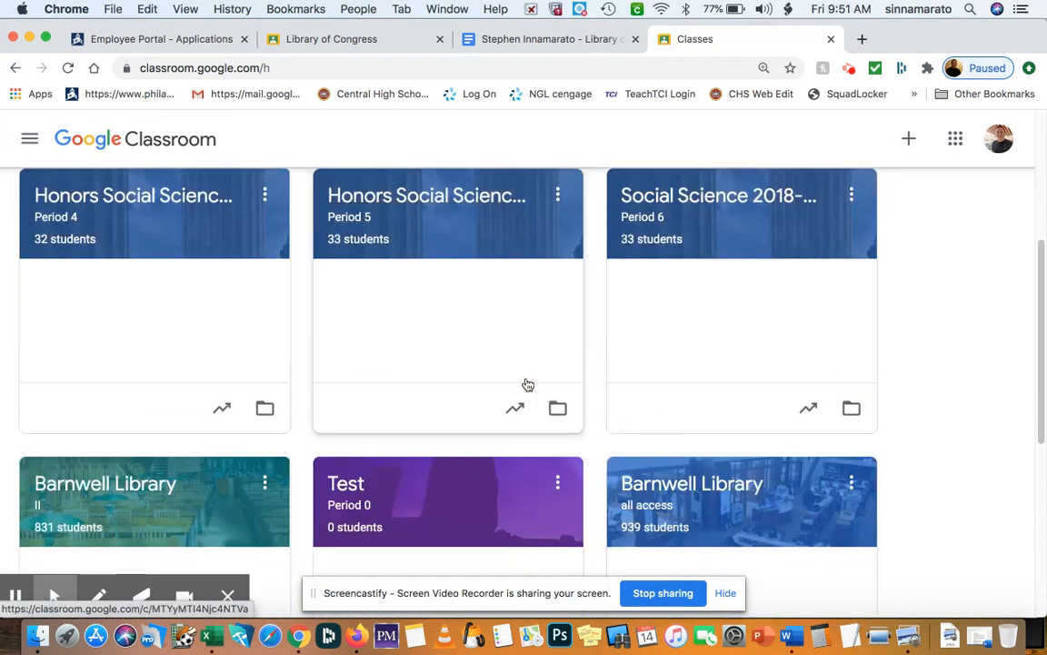
scroll(528, 384, down, 1)
scroll(527, 385, down, 1)
scroll(527, 385, down, 1)
scroll(527, 384, down, 1)
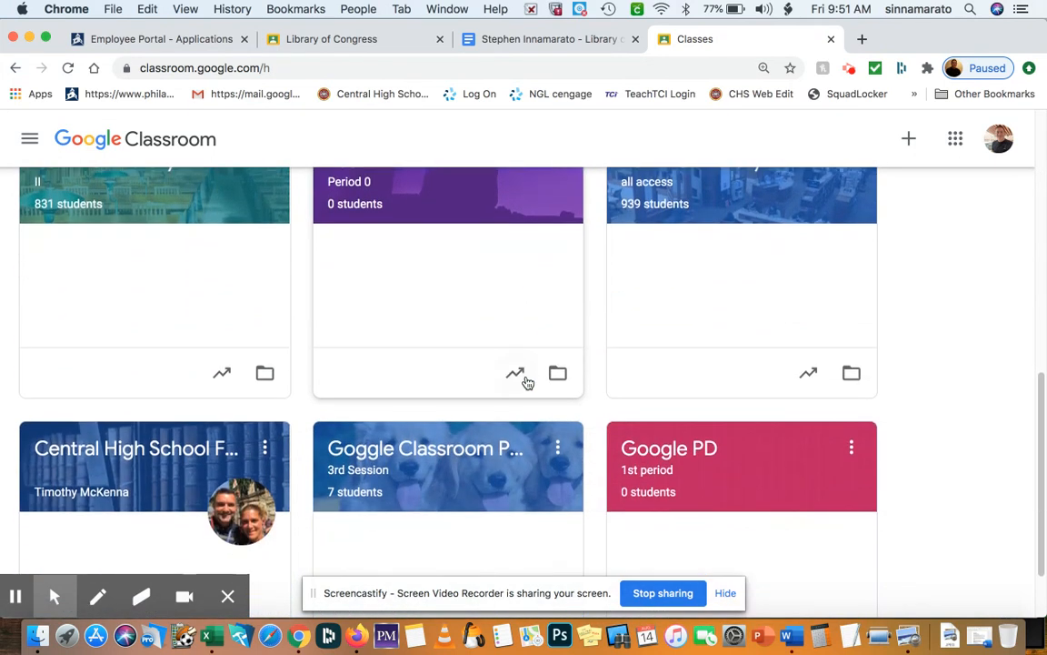
scroll(532, 382, down, 2)
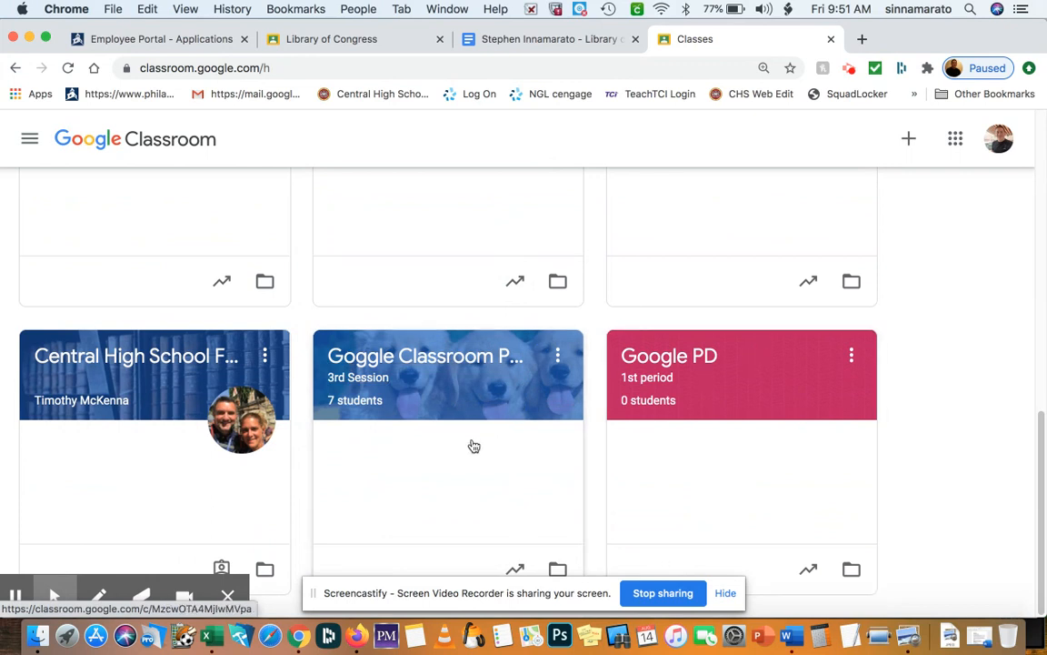
scroll(475, 444, up, 5)
scroll(474, 445, up, 3)
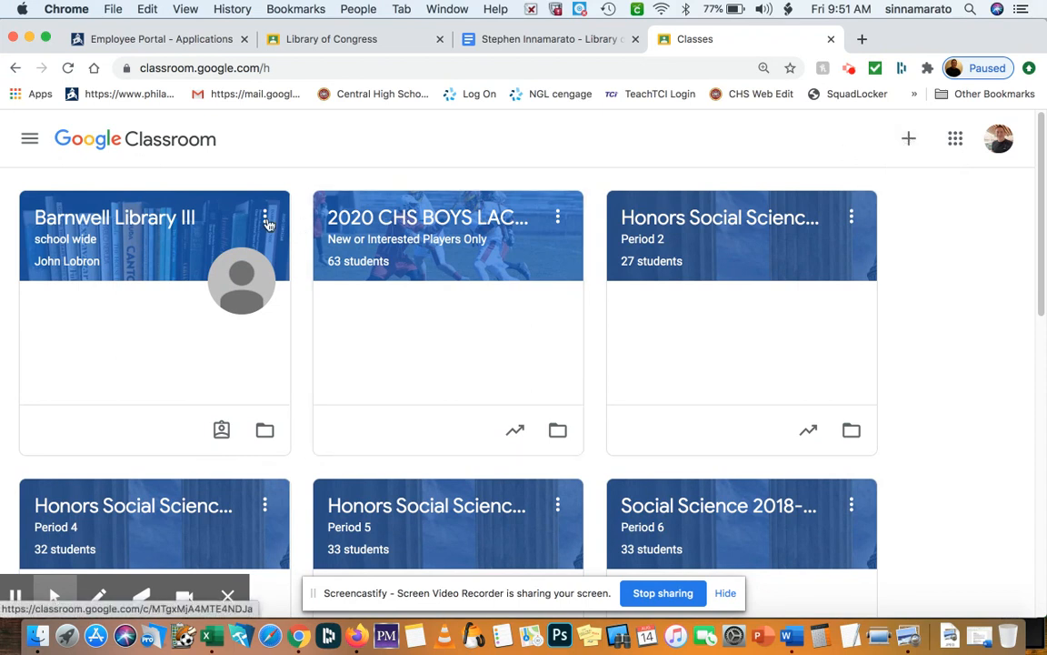
click(98, 219)
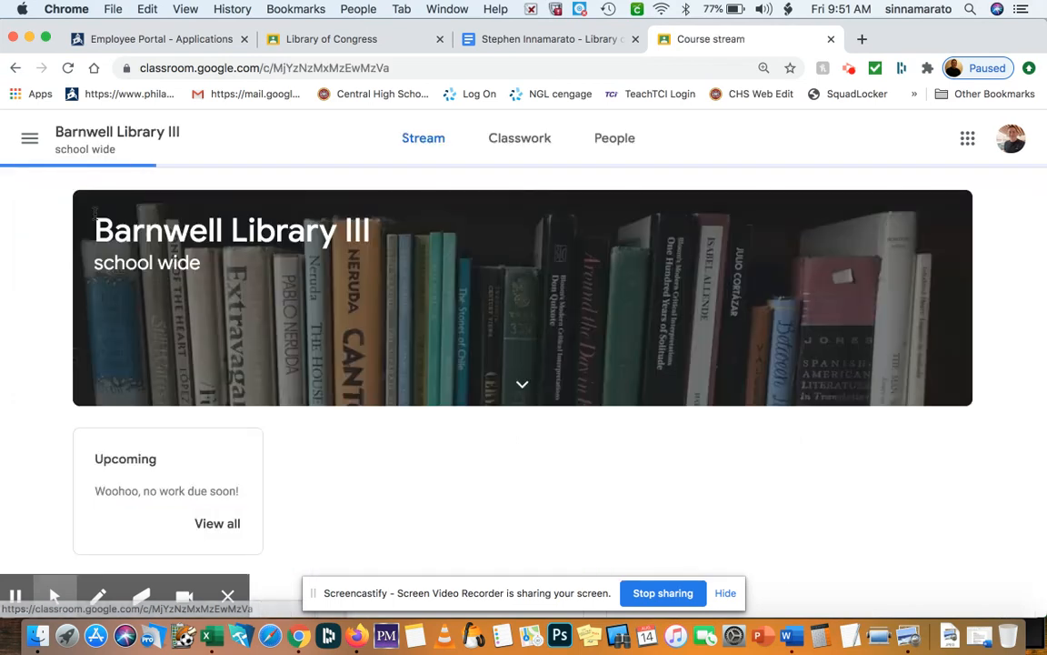
scroll(457, 484, down, 3)
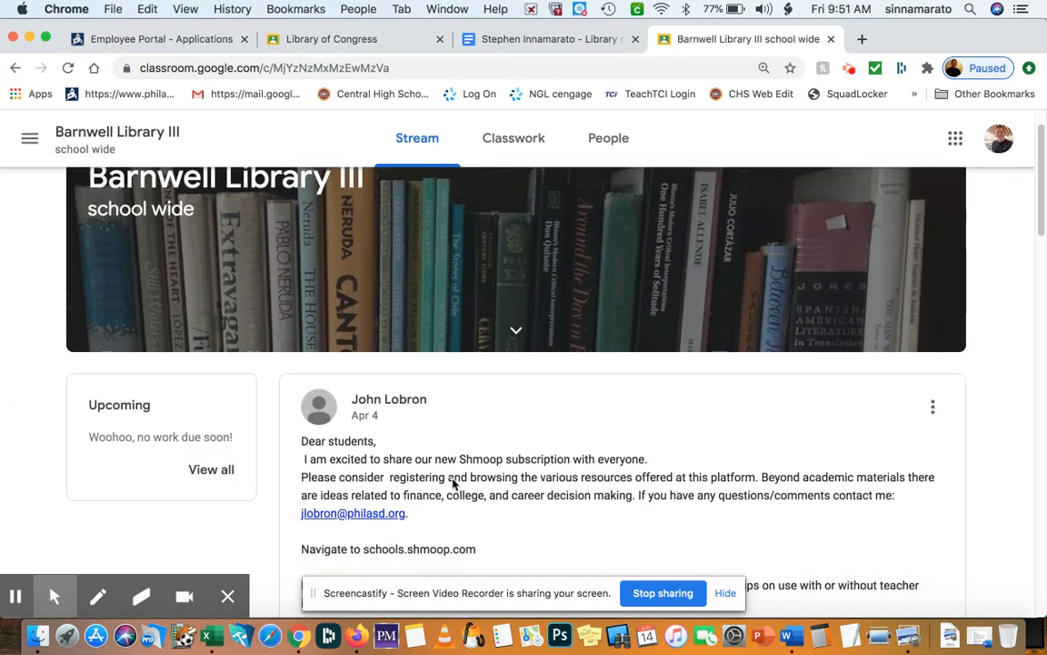
scroll(453, 485, up, 3)
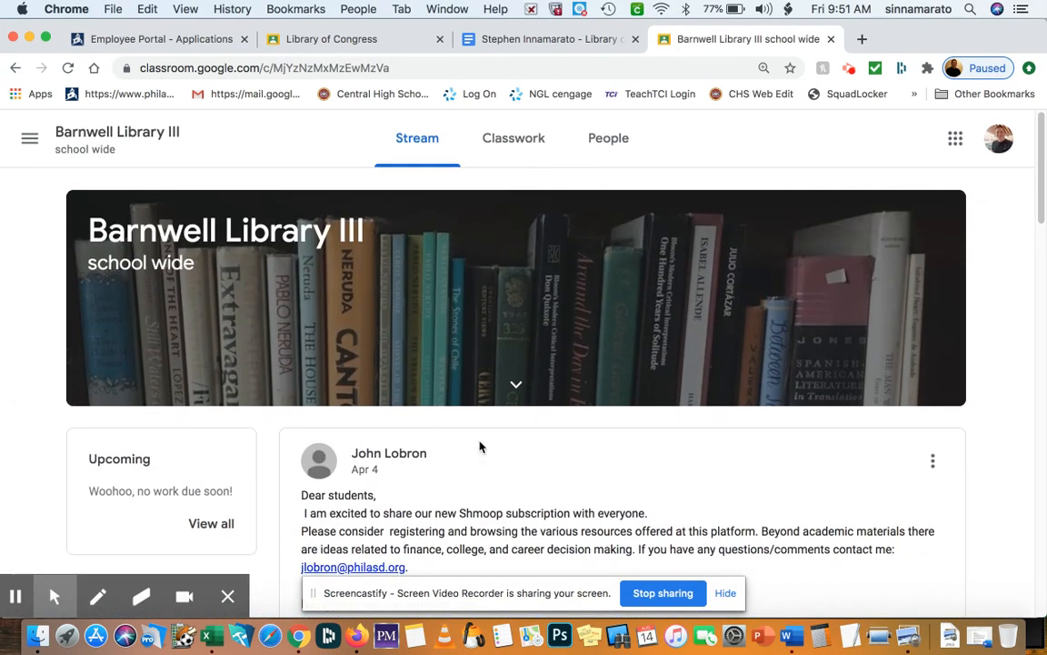
scroll(480, 447, down, 2)
scroll(428, 210, up, 2)
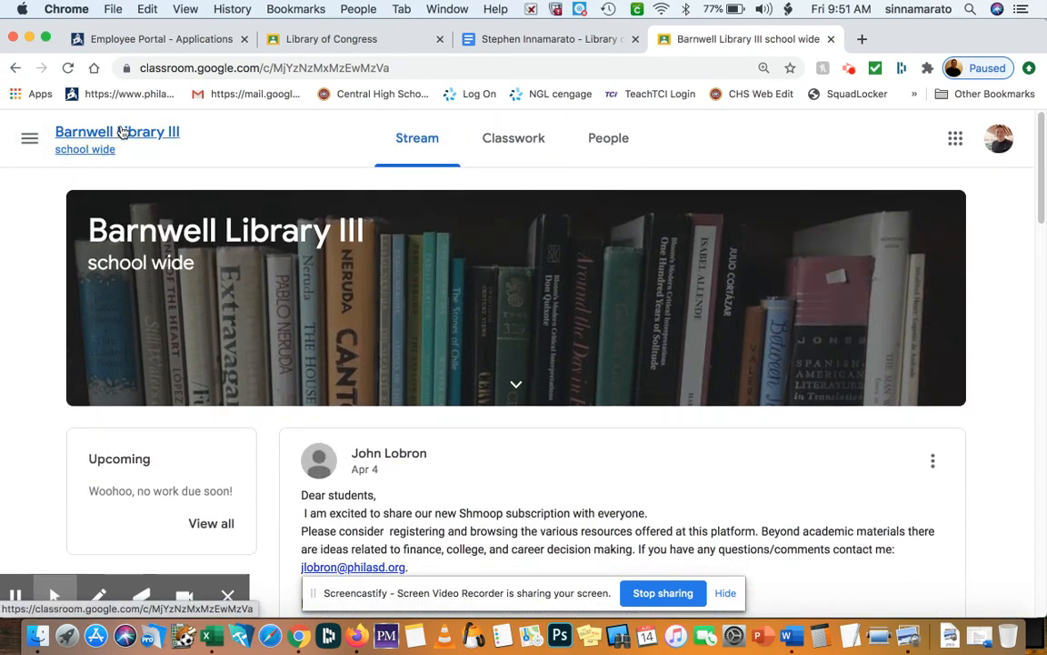
scroll(467, 475, down, 5)
scroll(468, 475, down, 4)
scroll(468, 475, up, 6)
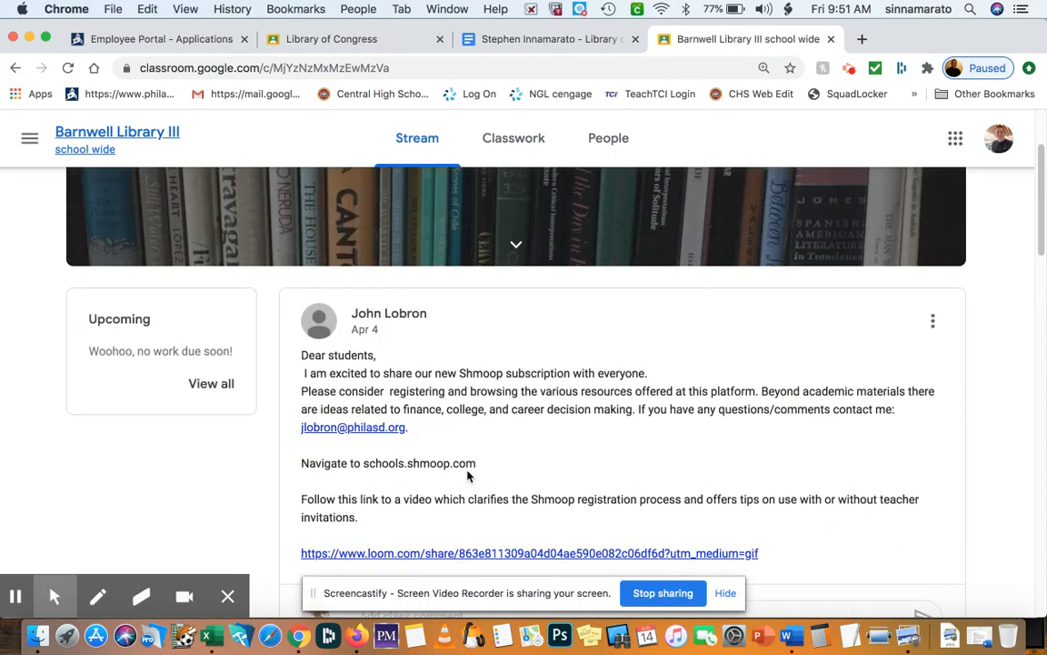
scroll(468, 474, down, 2)
scroll(467, 471, up, 4)
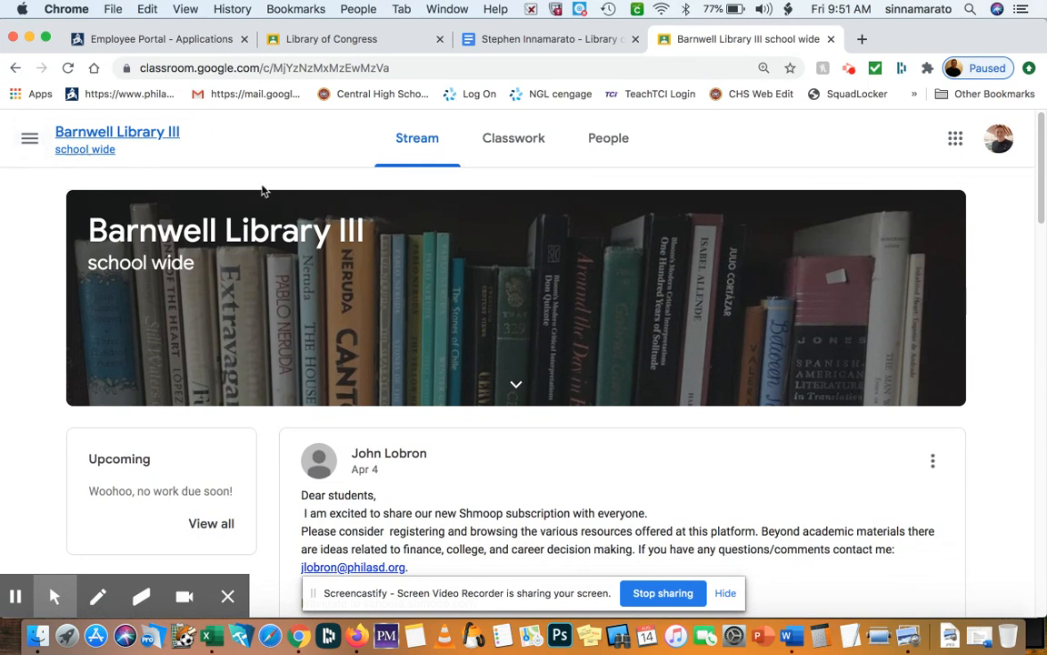
Switch to the 2020 CHS Boys Lacrosse class stream and highlight its class code mx7h7rm.
click(31, 141)
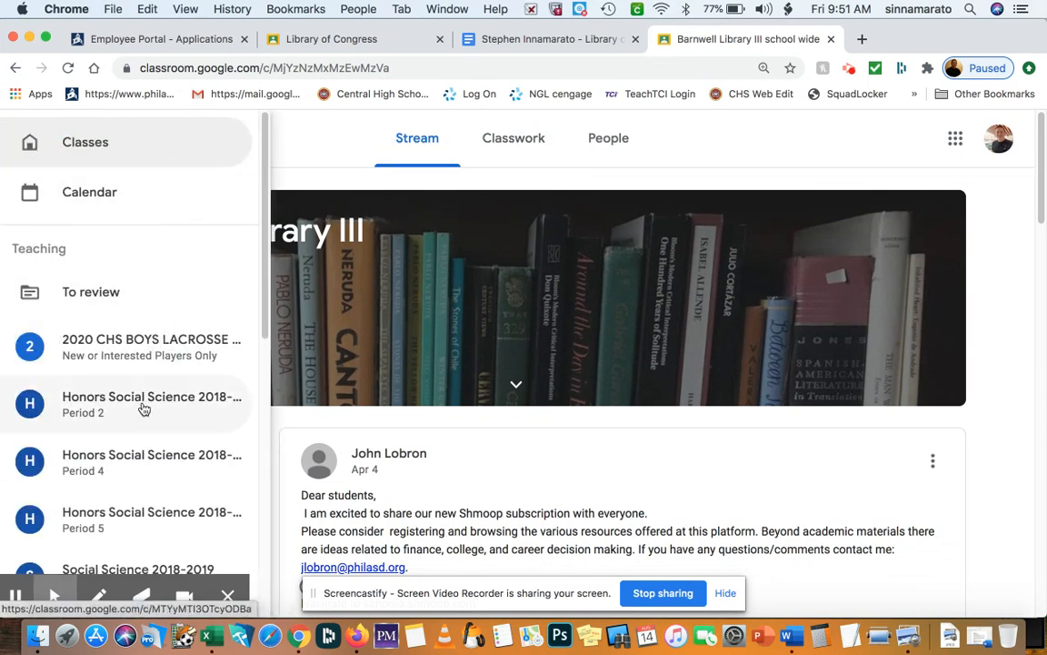
click(116, 341)
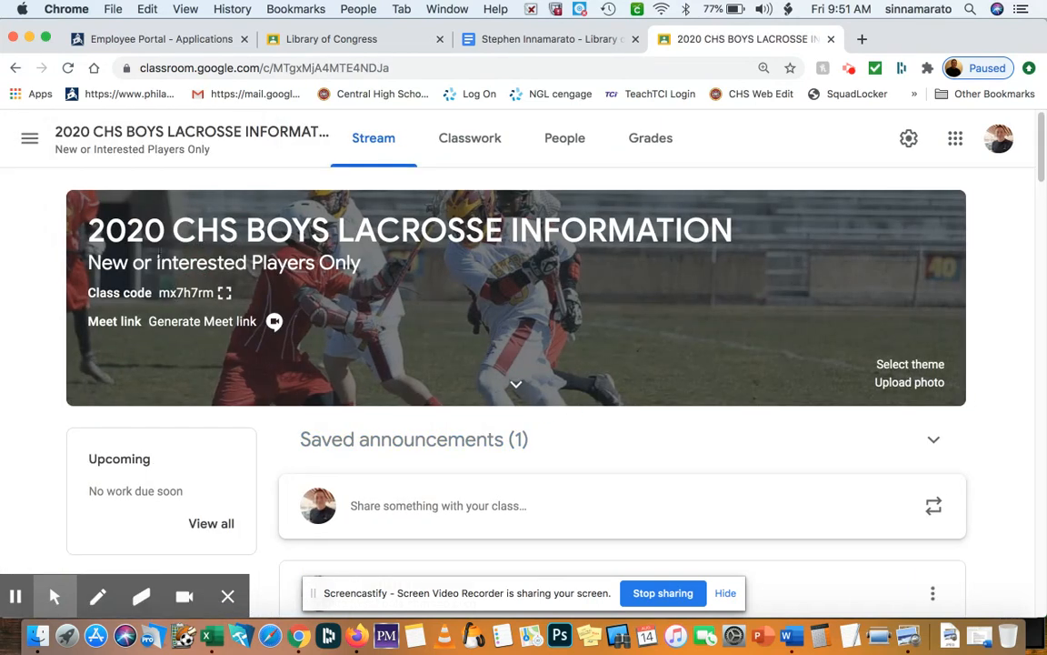
drag(160, 293, 213, 294)
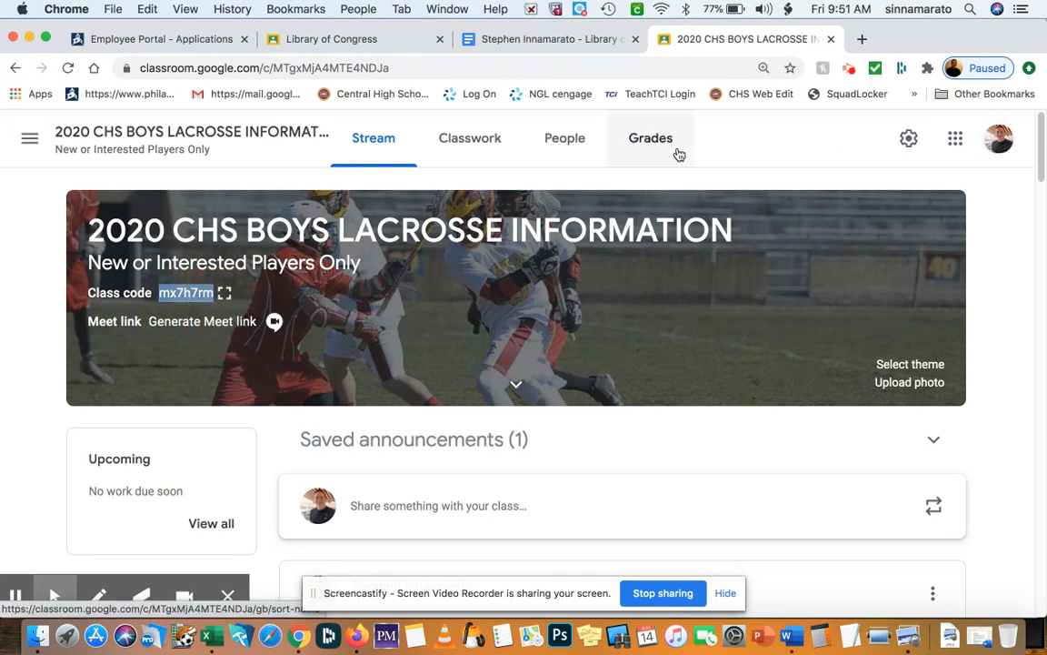
click(29, 138)
From the classes overview, start joining a class and reach the class-code entry page.
click(83, 153)
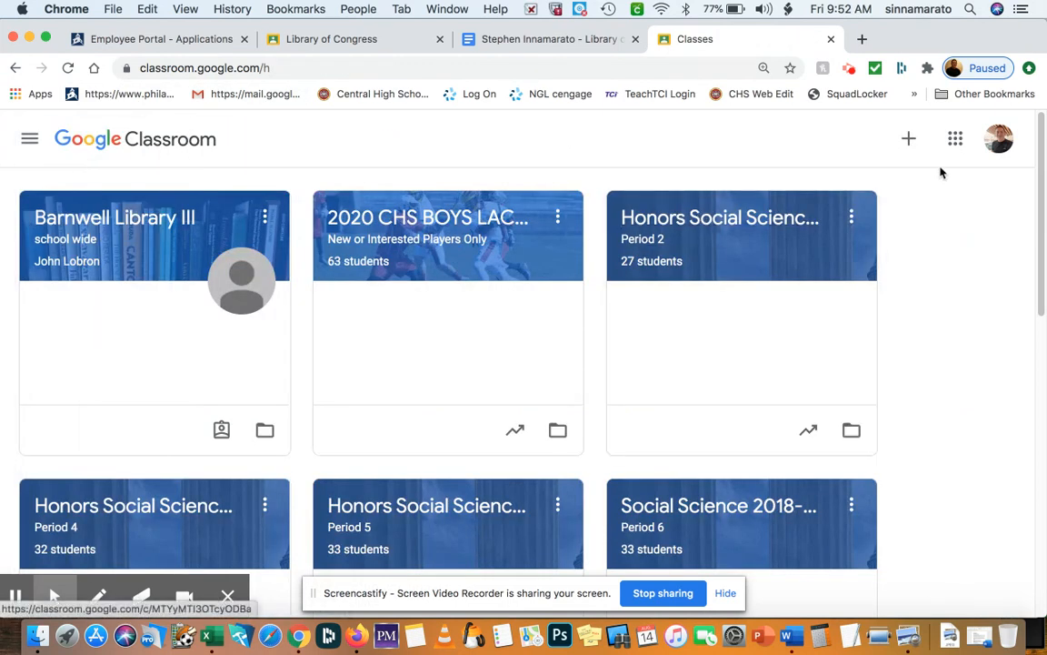
click(909, 141)
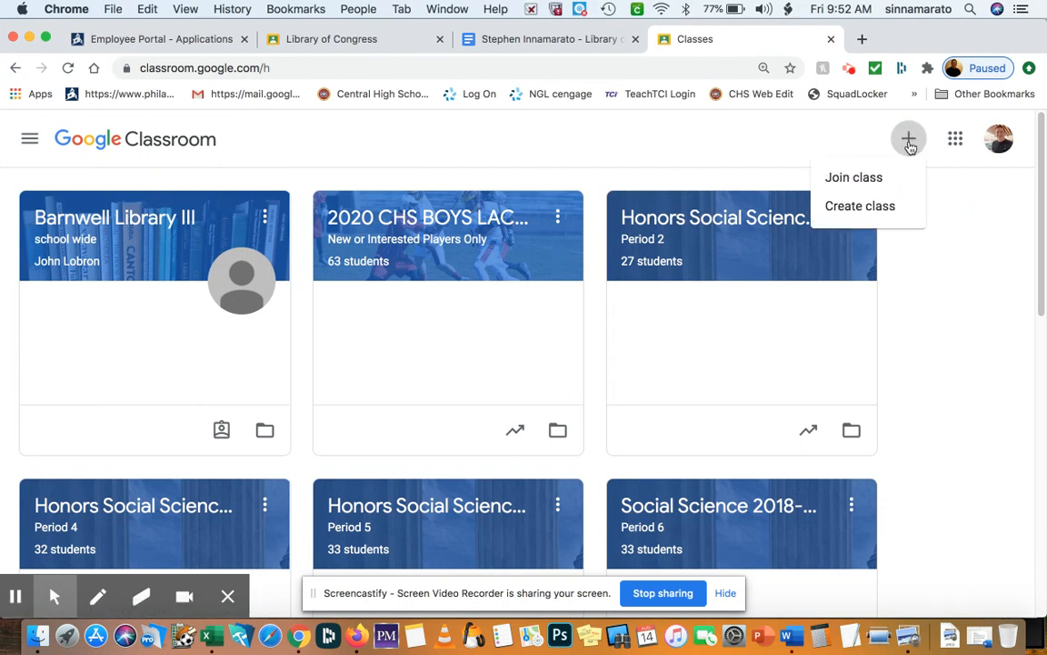
click(863, 181)
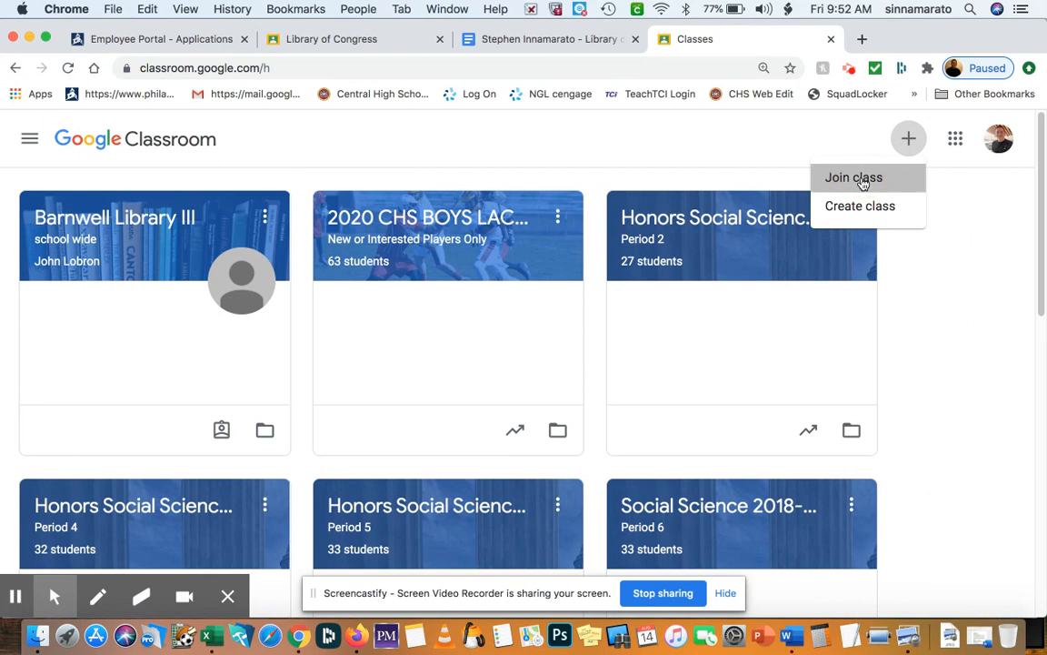
click(355, 409)
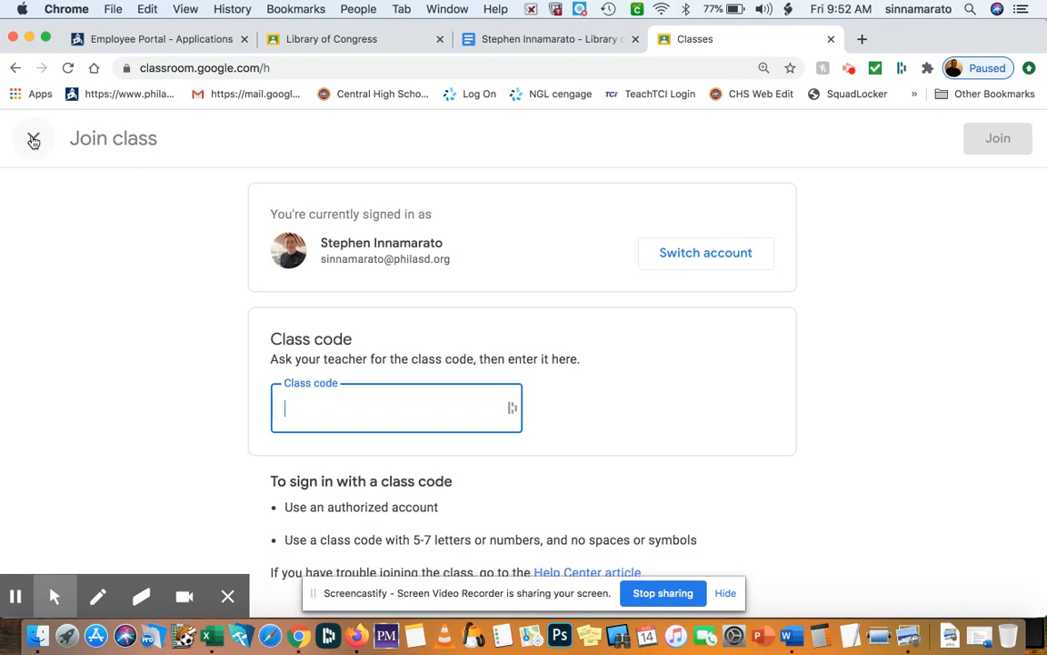
Close the join-a-class page and bring back the Join class / Create class choice.
click(34, 140)
click(909, 141)
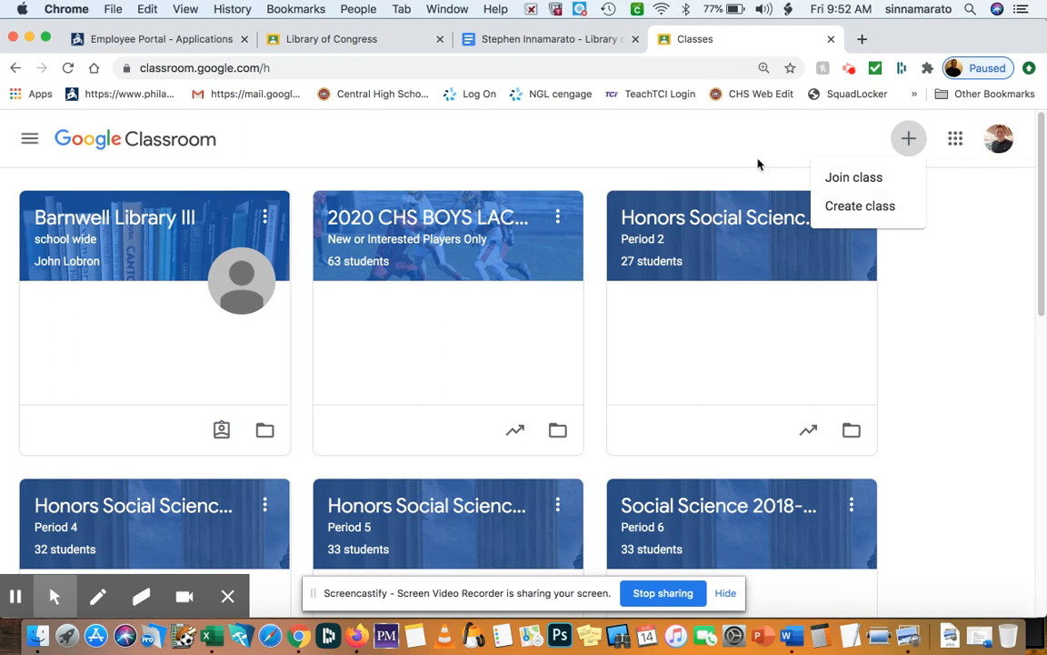
click(864, 215)
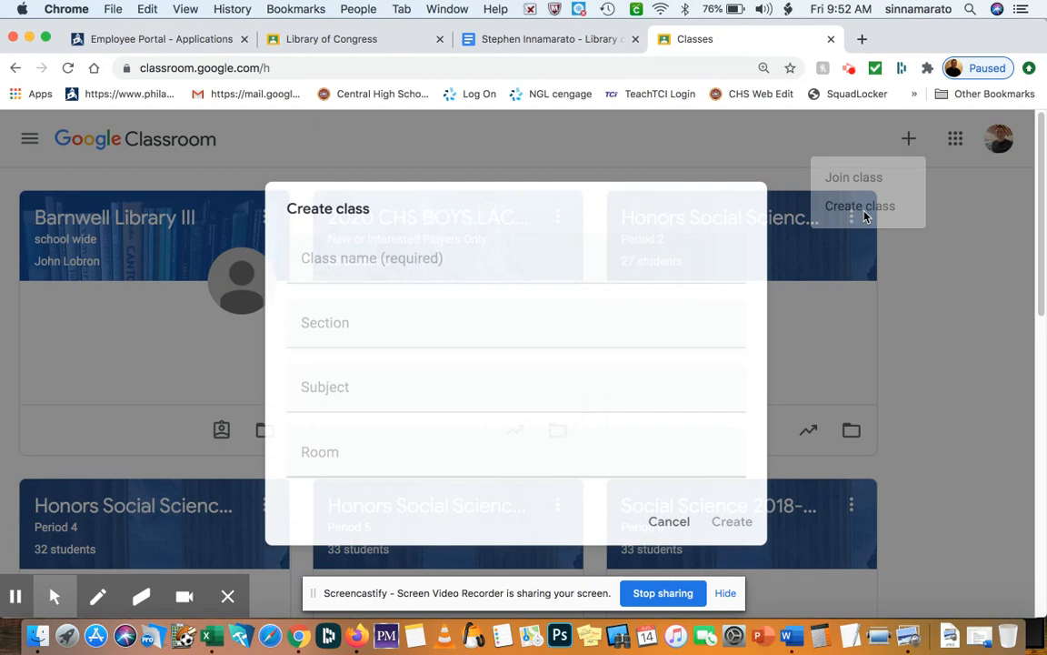
click(395, 246)
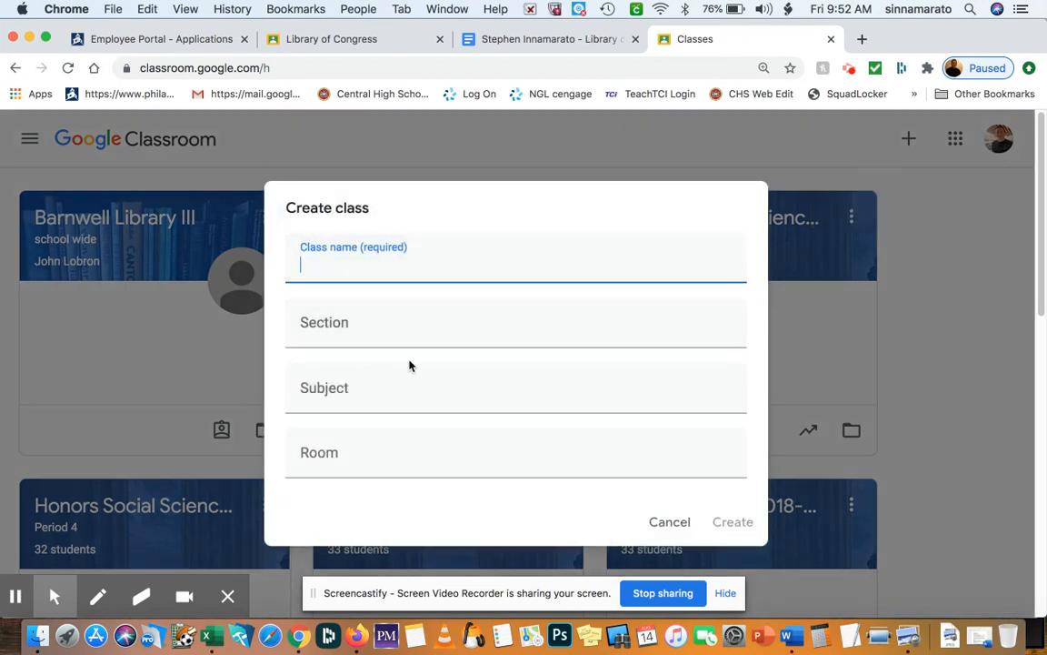
click(670, 520)
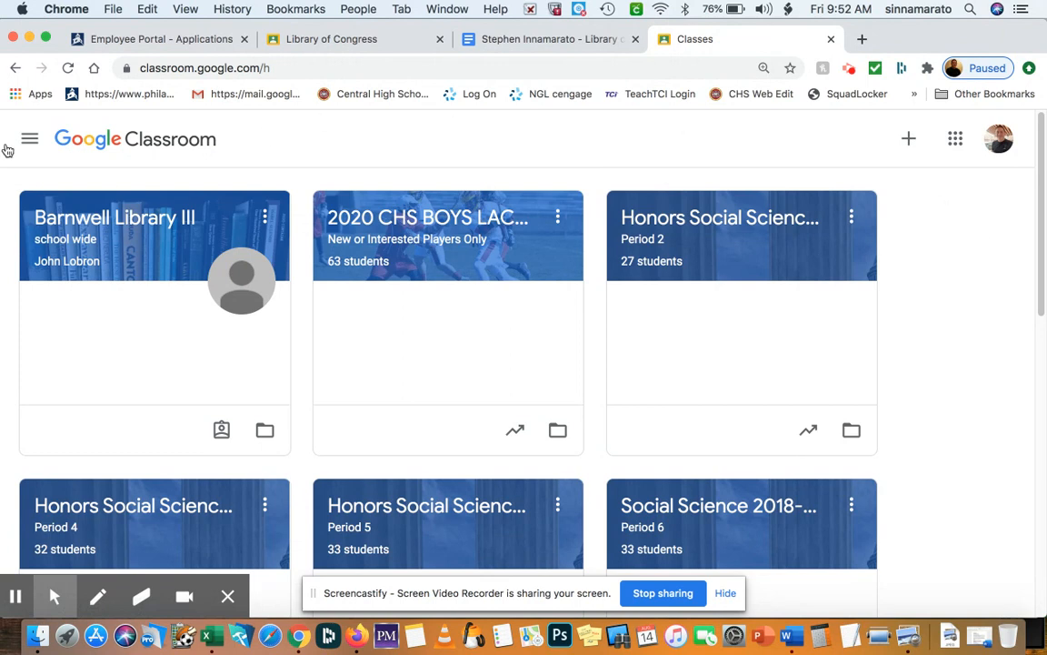
Launch Google Drive from the Google apps grid, landing on My Drive.
click(958, 141)
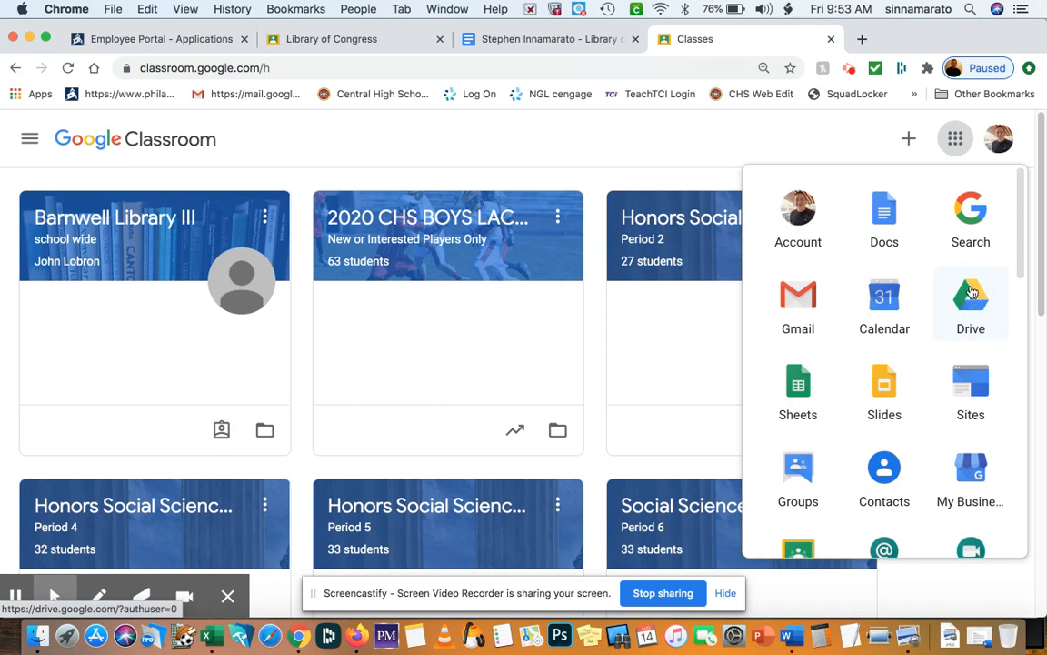
click(971, 292)
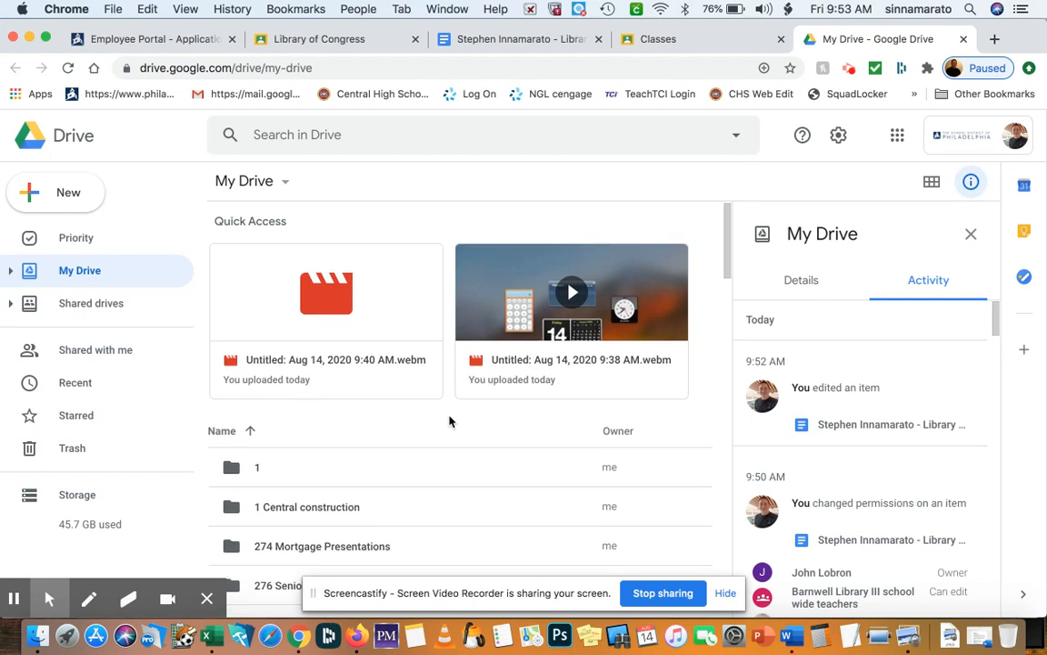
scroll(450, 421, down, 3)
scroll(449, 421, down, 2)
scroll(449, 421, down, 2)
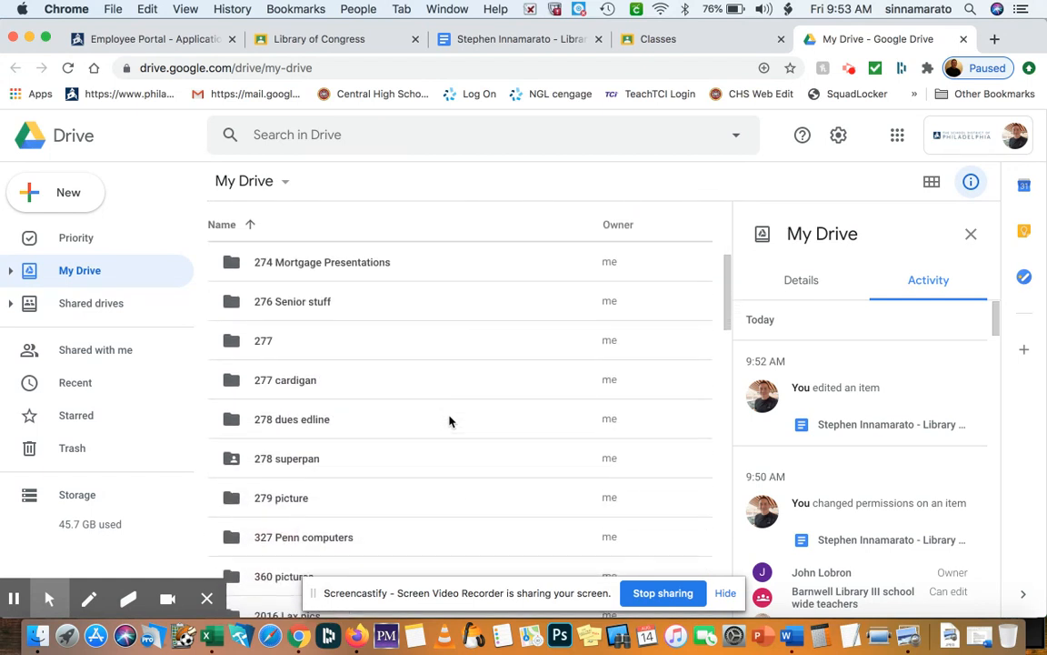
scroll(449, 421, down, 1)
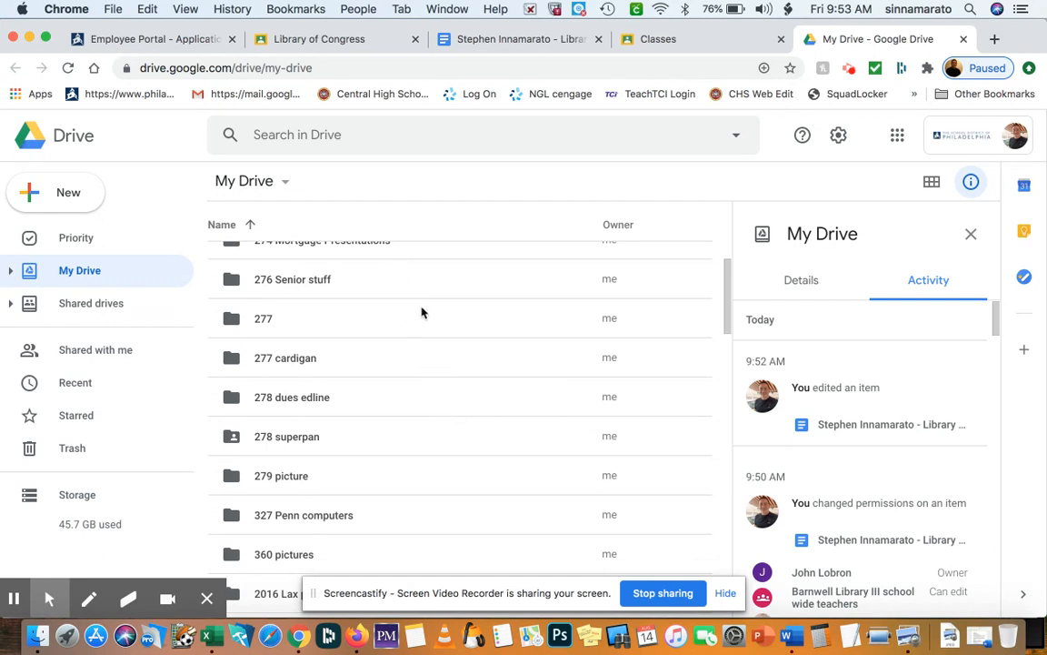
scroll(431, 395, down, 2)
scroll(431, 395, down, 1)
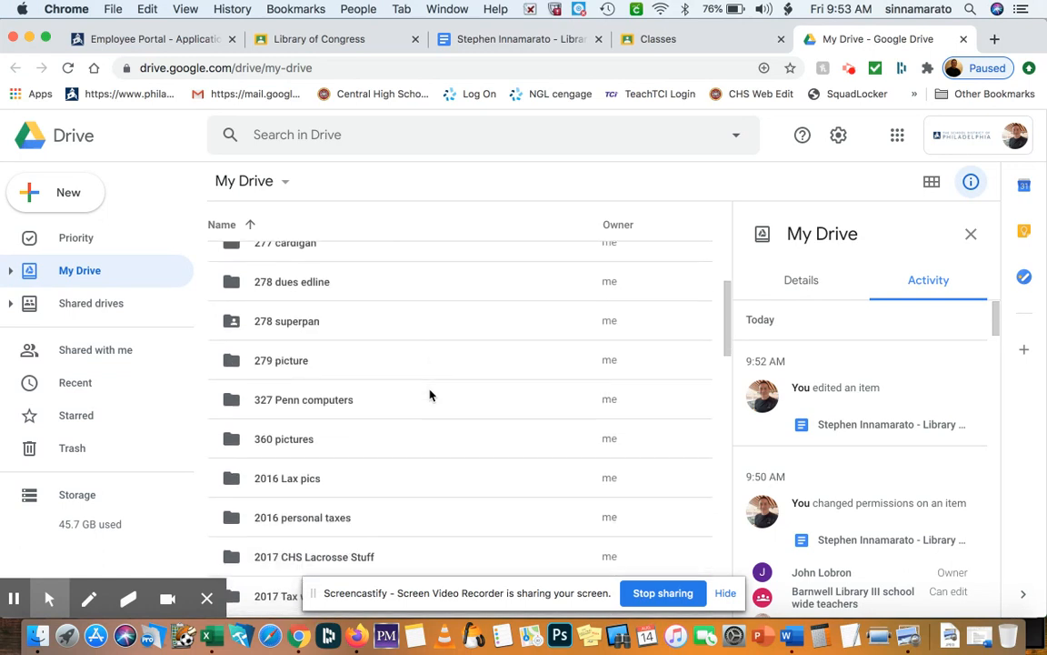
scroll(431, 394, up, 2)
scroll(431, 395, up, 4)
scroll(431, 395, up, 1)
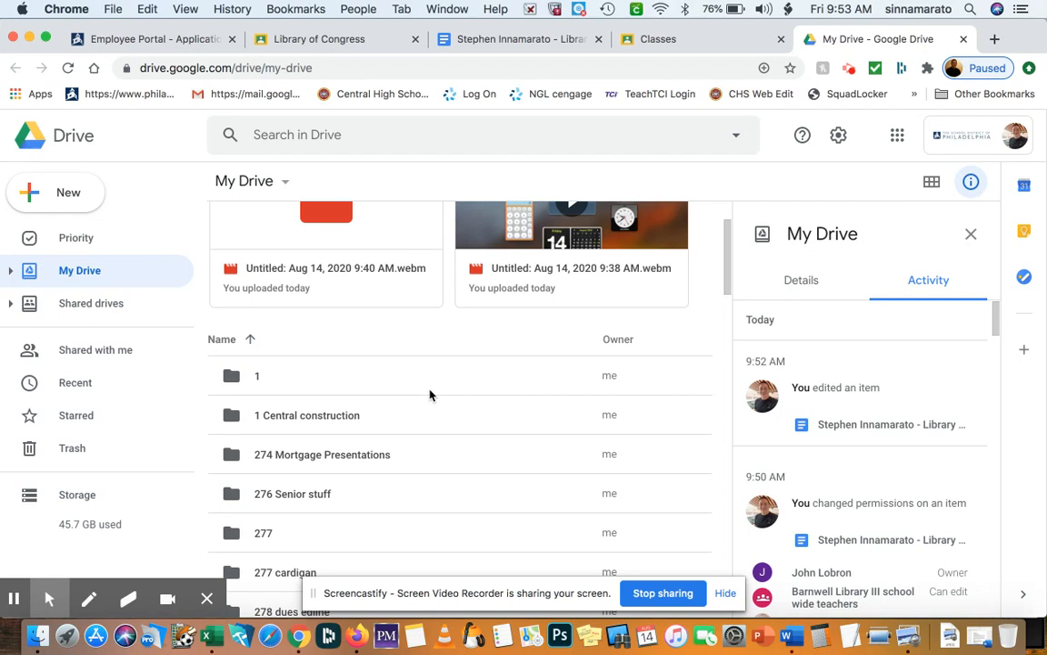
scroll(431, 395, down, 3)
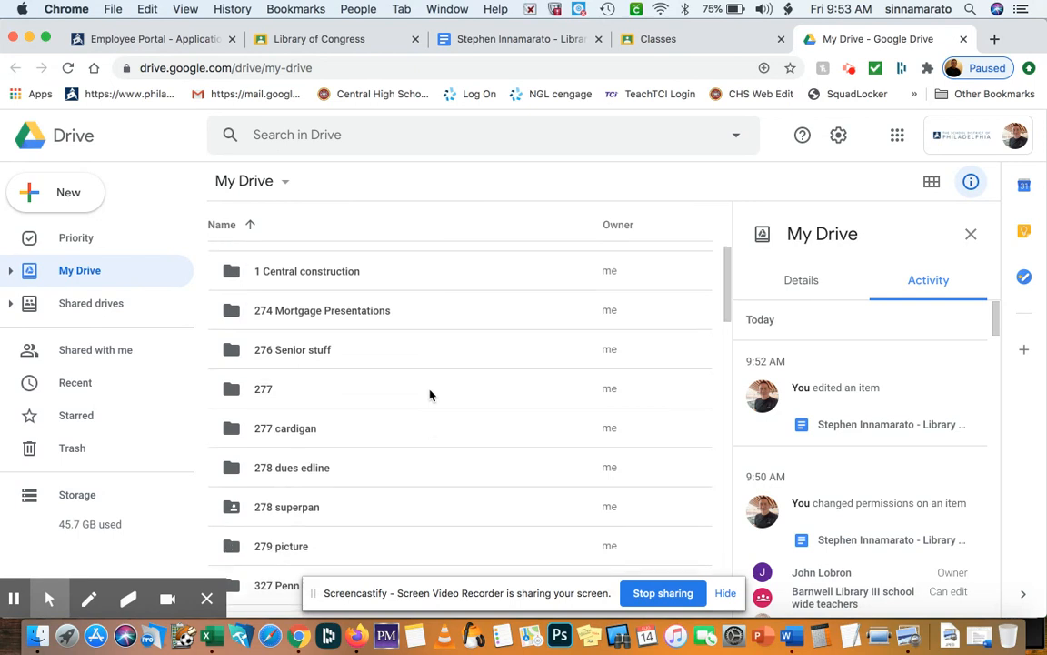
scroll(431, 395, down, 5)
scroll(431, 395, down, 3)
scroll(431, 394, up, 5)
scroll(431, 395, up, 5)
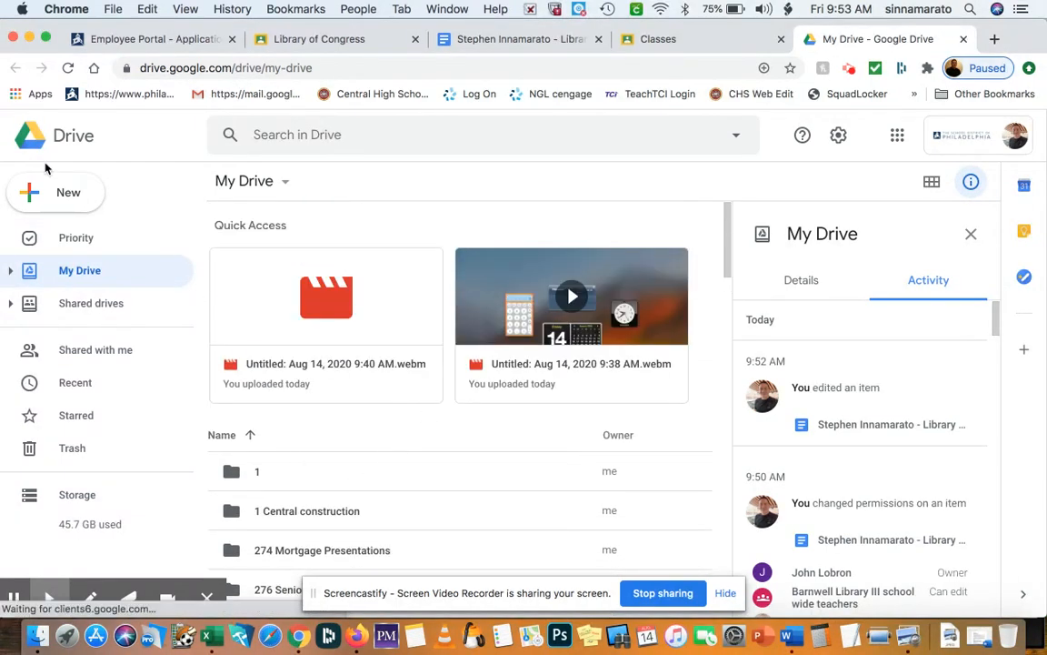
click(58, 191)
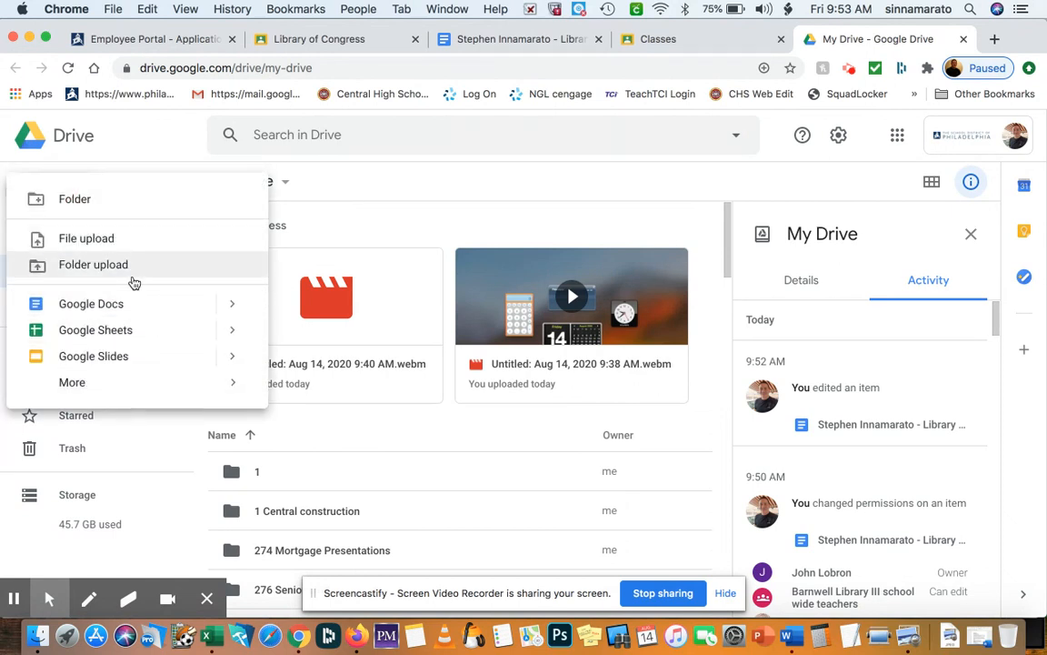
click(325, 193)
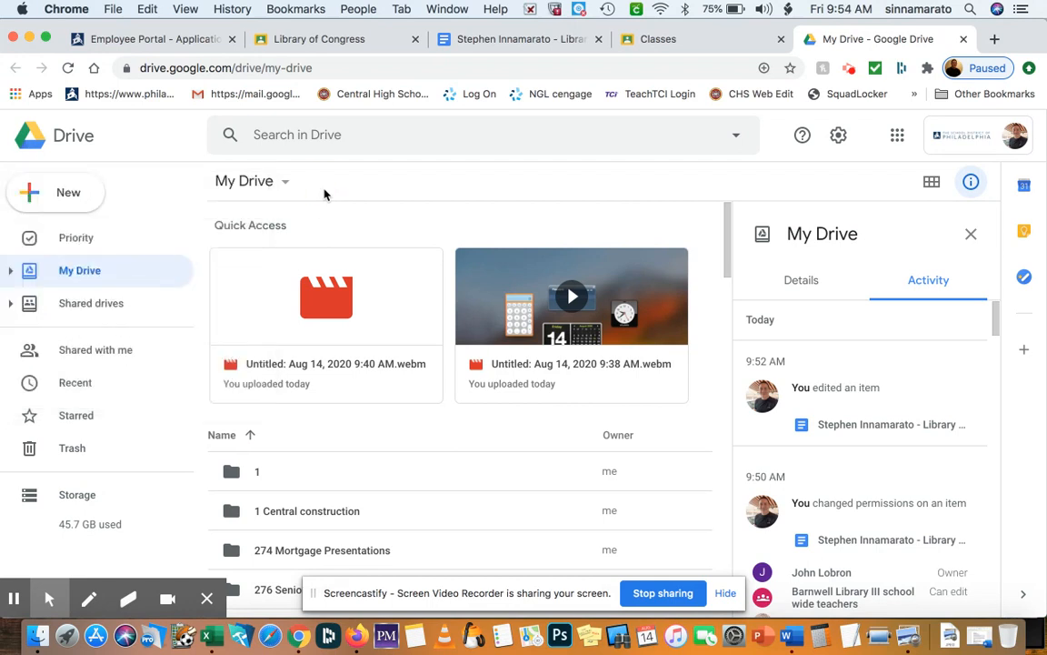
Launch Google Calendar from Drive's apps grid, showing the August 2020 month view.
click(898, 135)
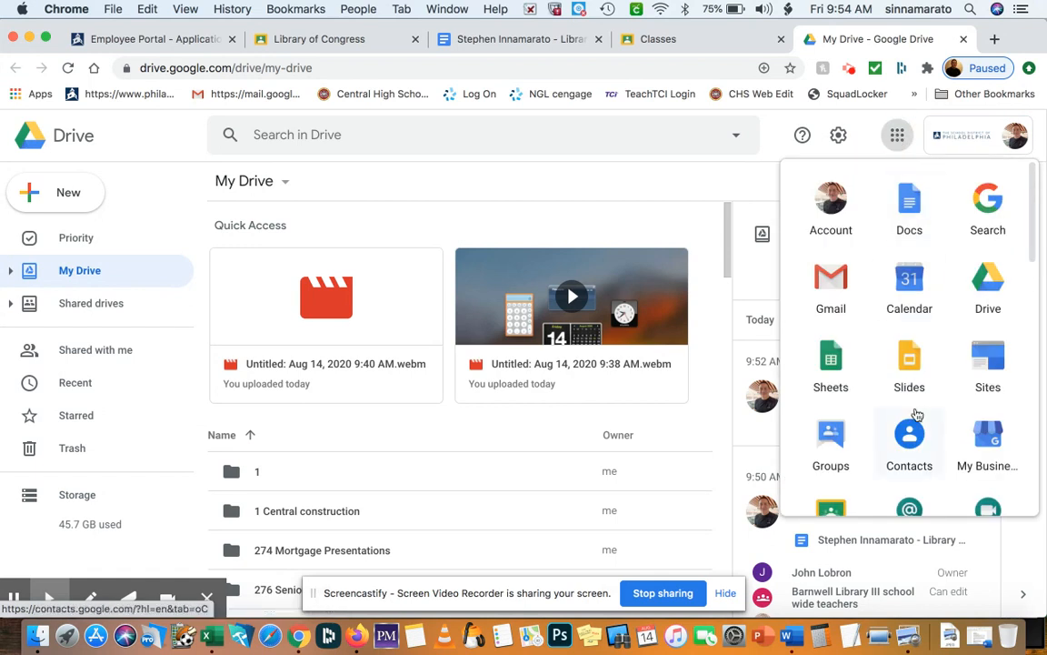
scroll(917, 414, down, 2)
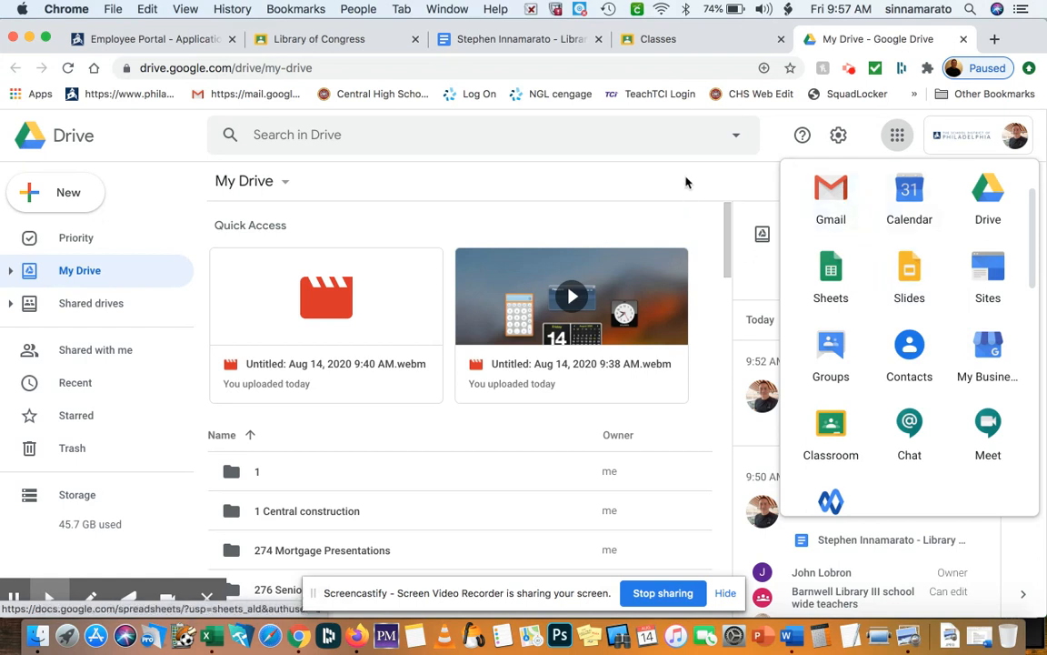
click(912, 192)
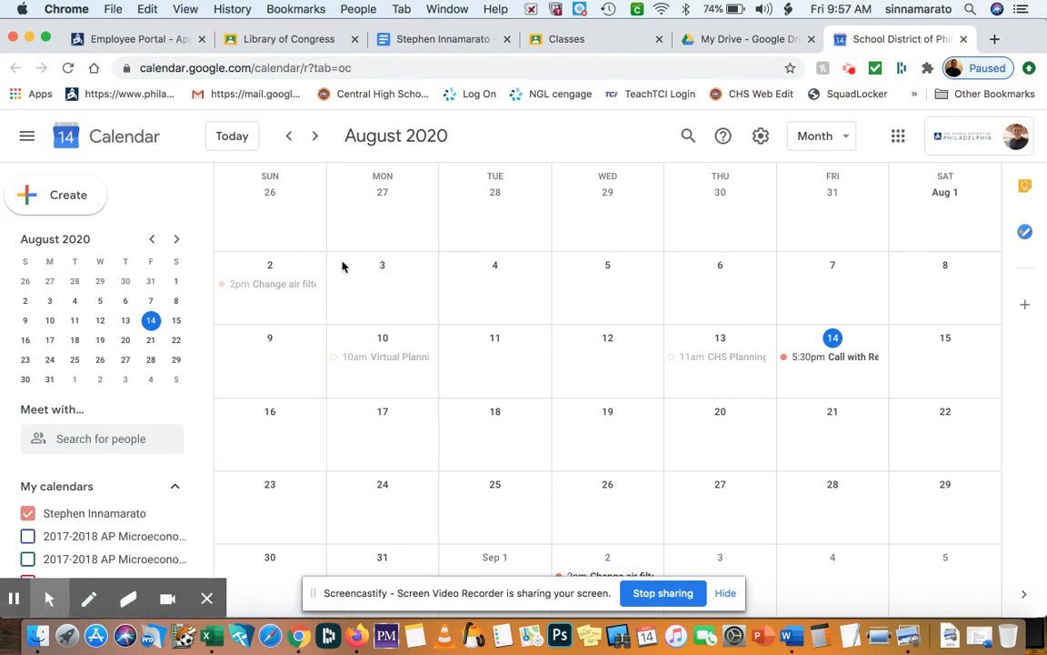
scroll(400, 266, down, 2)
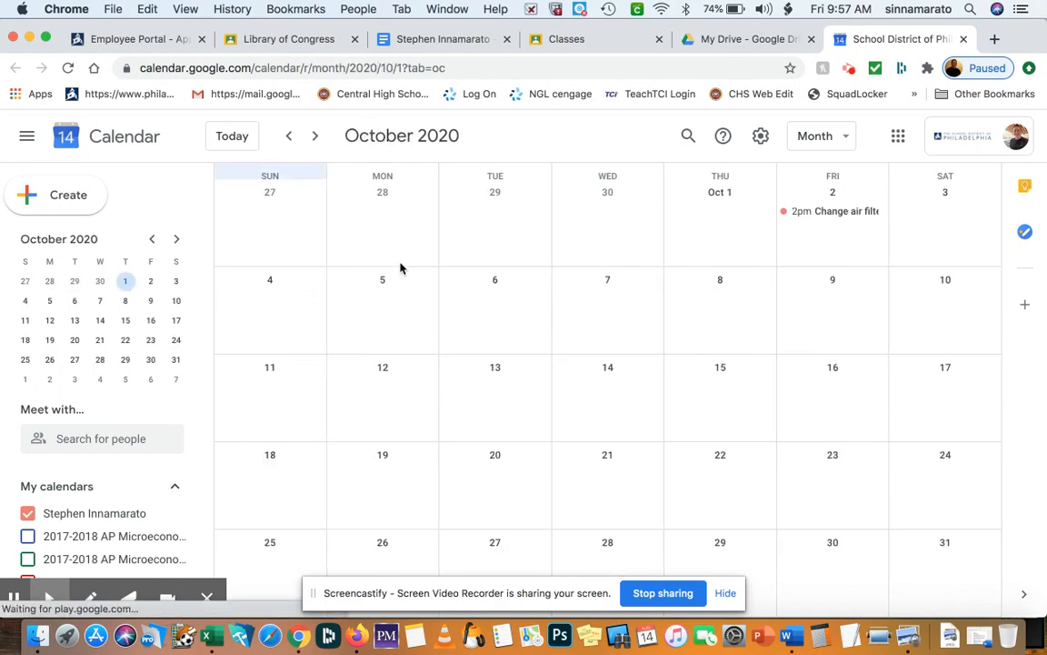
scroll(400, 267, up, 1)
scroll(400, 266, up, 1)
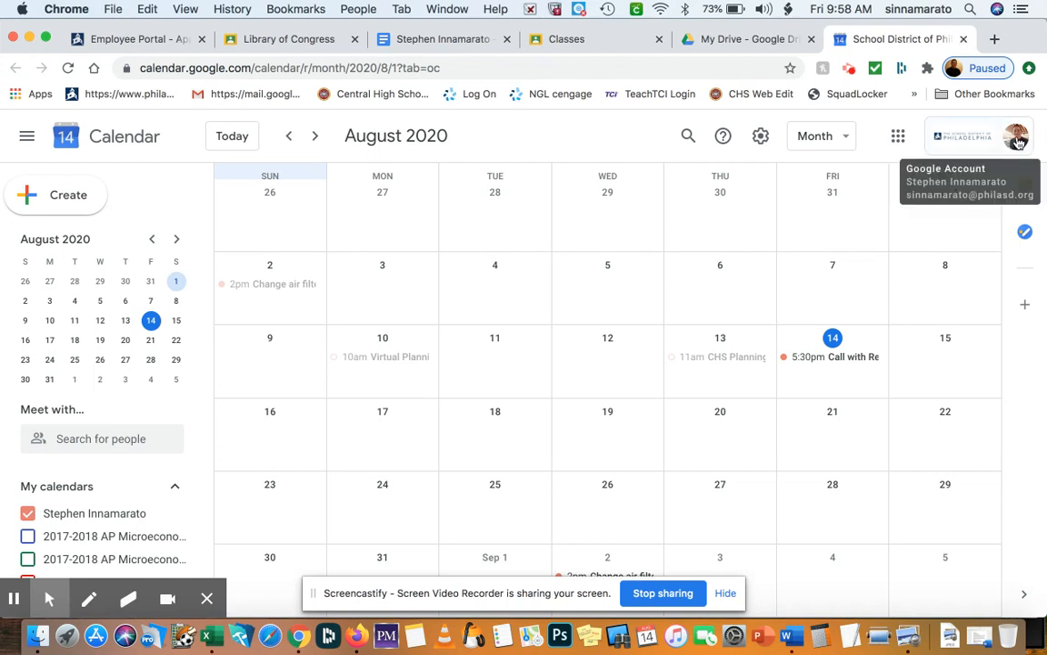
click(1018, 143)
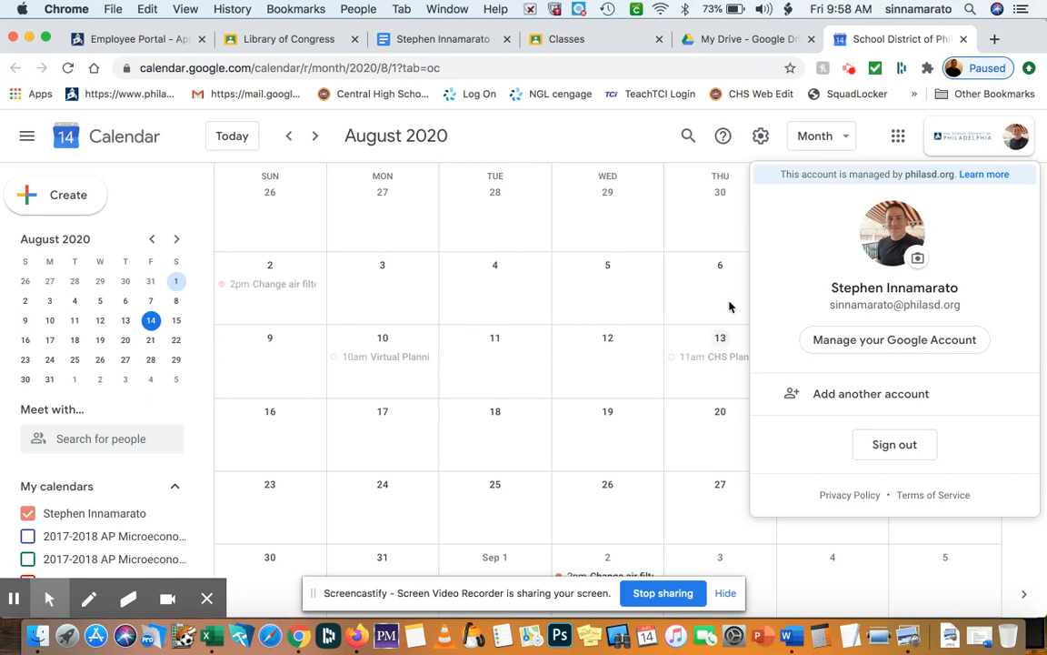
Dismiss the account panel to reveal August 2020, then bring up the Google apps grid.
click(574, 146)
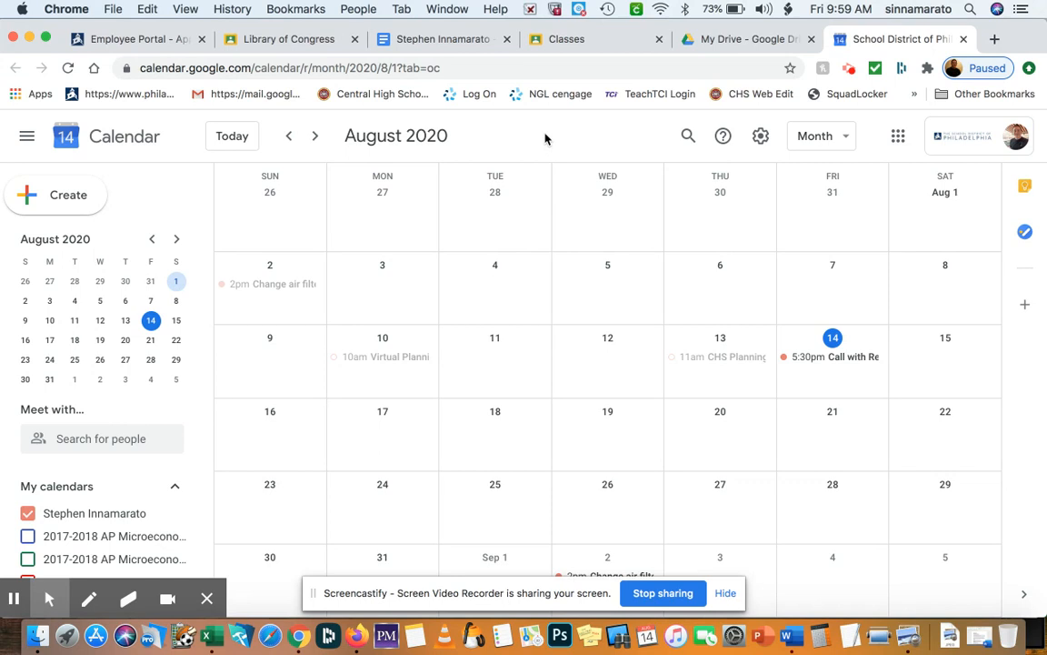
click(898, 136)
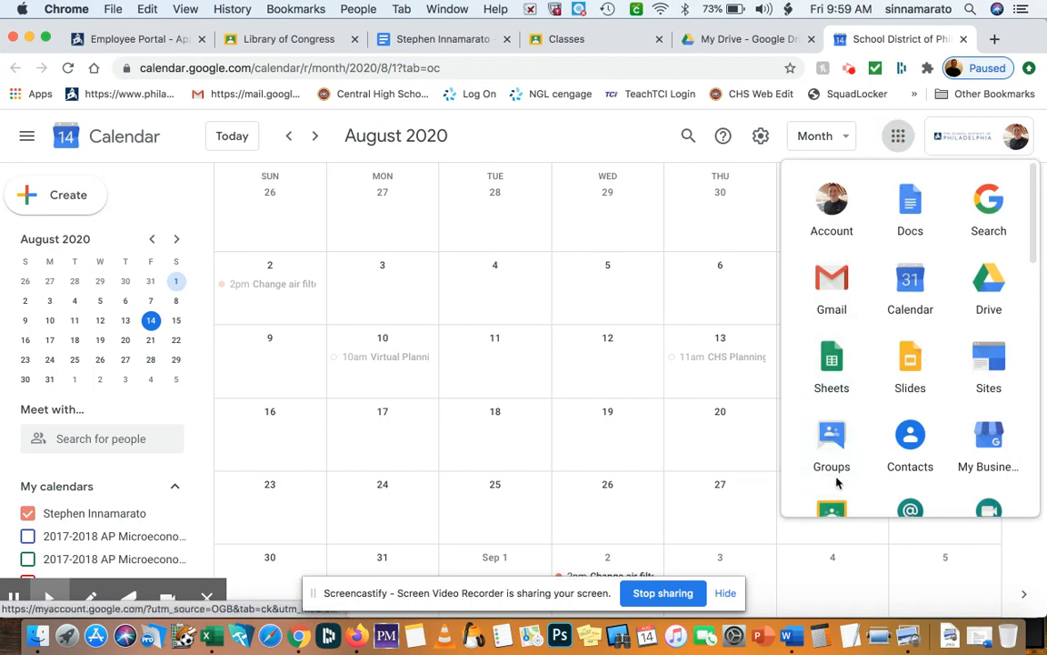
scroll(835, 454, down, 2)
Launch Google Classroom from Calendar's apps grid to return to the class list.
click(834, 443)
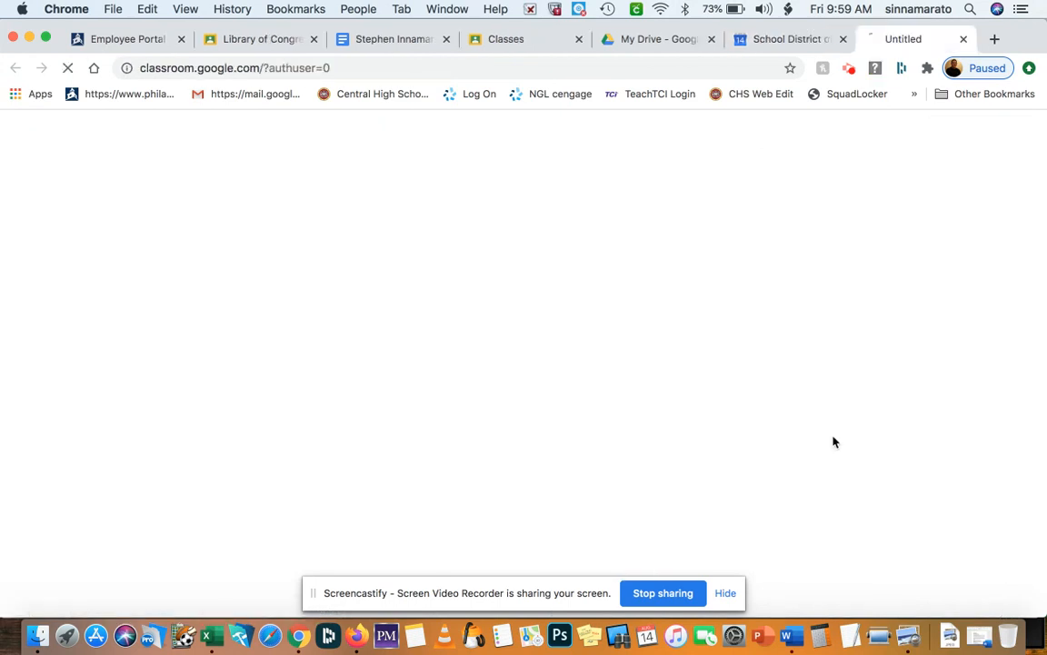